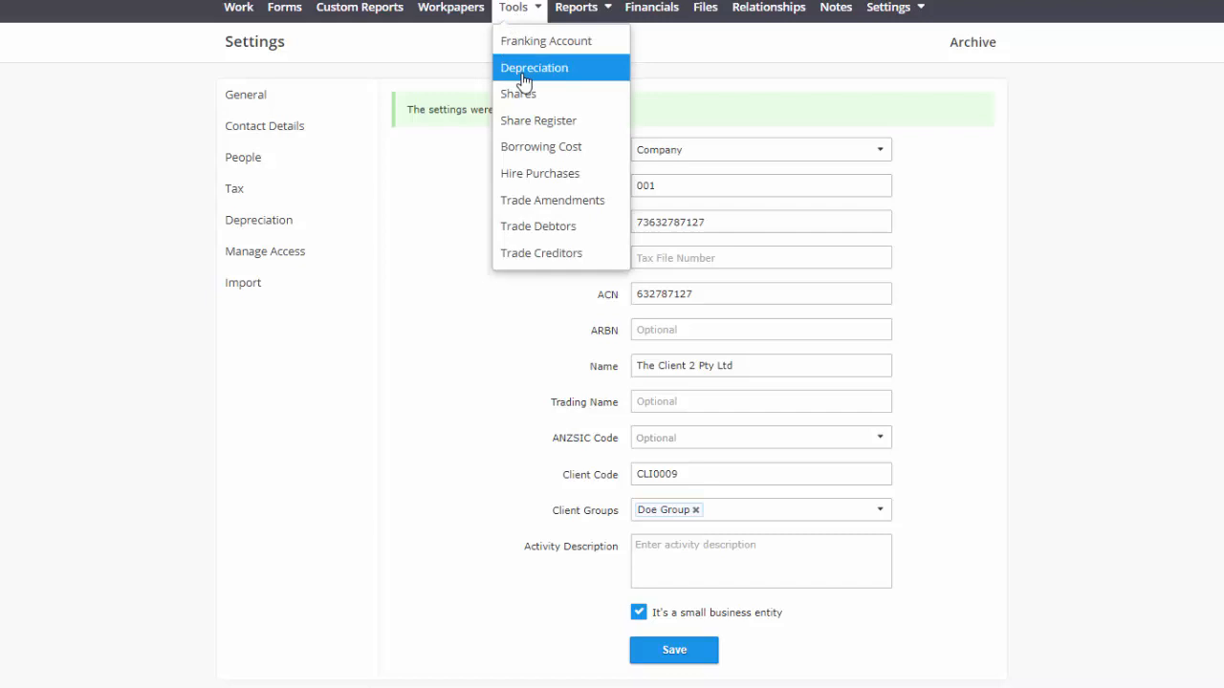
Create a depreciable asset group named General Pool with category Business, income type Non-primary income and type General Pool
{"action": "left_click", "coordinate": [524, 73]}
{"action": "left_click", "coordinate": [604, 207]}
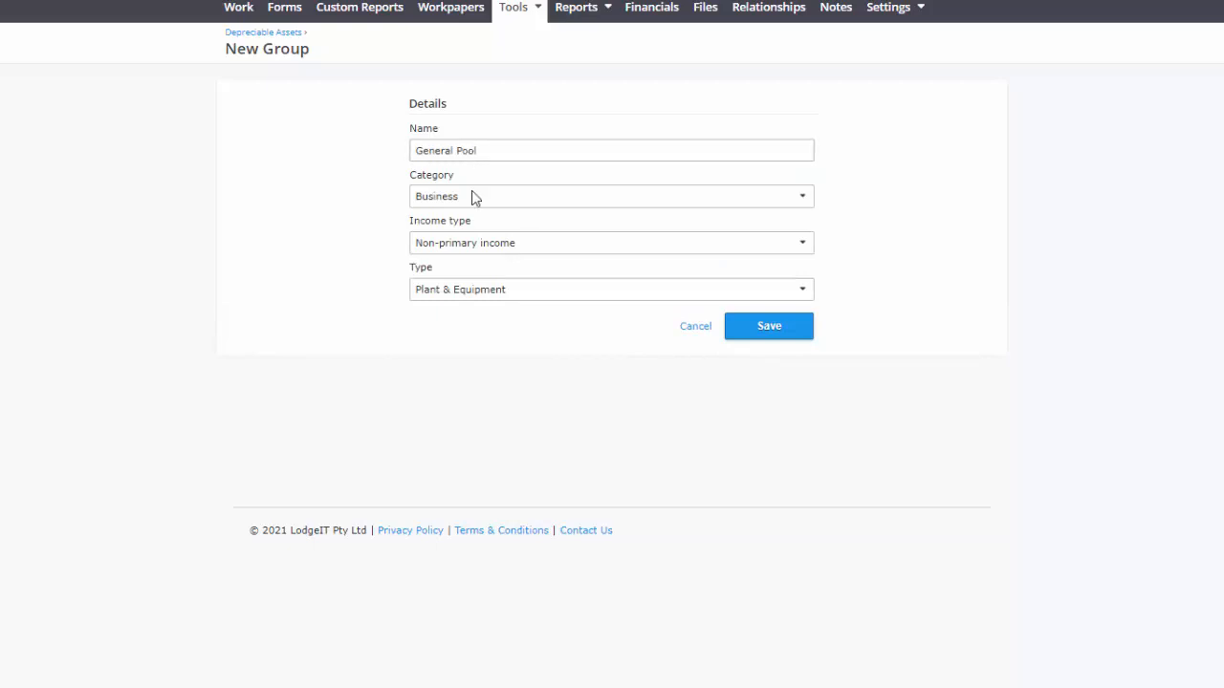
{"action": "left_click", "coordinate": [472, 200]}
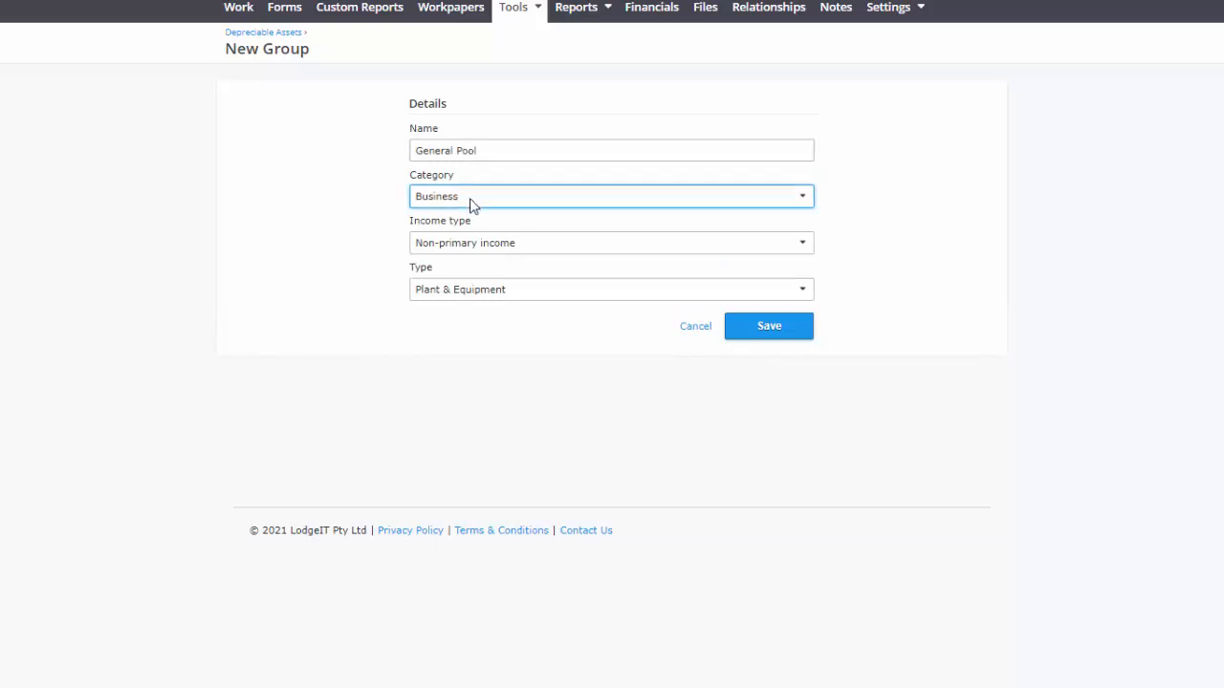
{"action": "left_click", "coordinate": [465, 254]}
{"action": "left_click", "coordinate": [465, 252]}
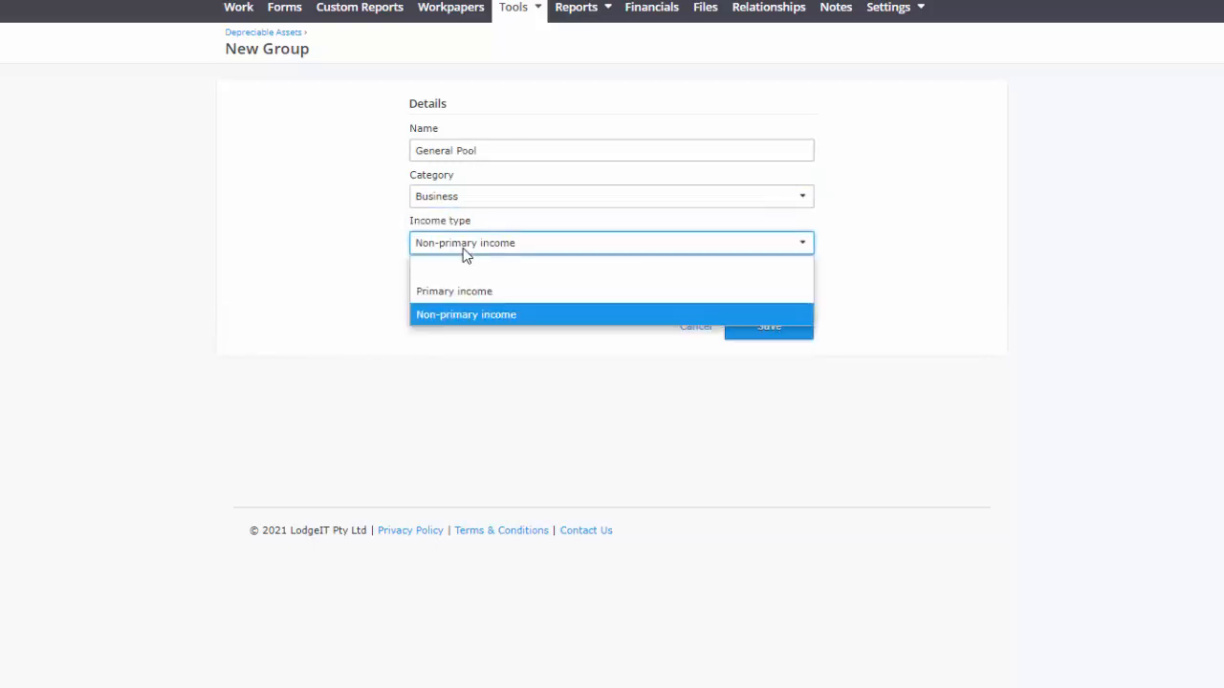
{"action": "left_click", "coordinate": [427, 318]}
{"action": "left_click", "coordinate": [445, 290]}
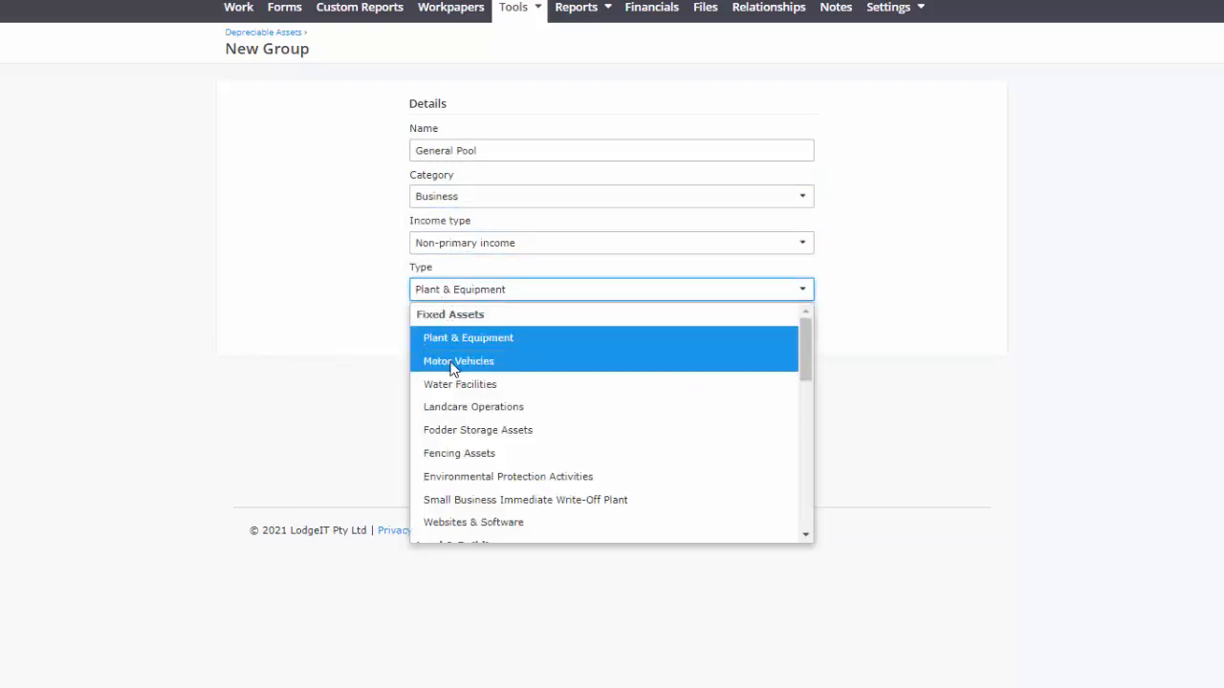
{"action": "scroll", "coordinate": [459, 397], "scroll_direction": "down", "scroll_amount": 5}
{"action": "scroll", "coordinate": [470, 448], "scroll_direction": "down", "scroll_amount": 5}
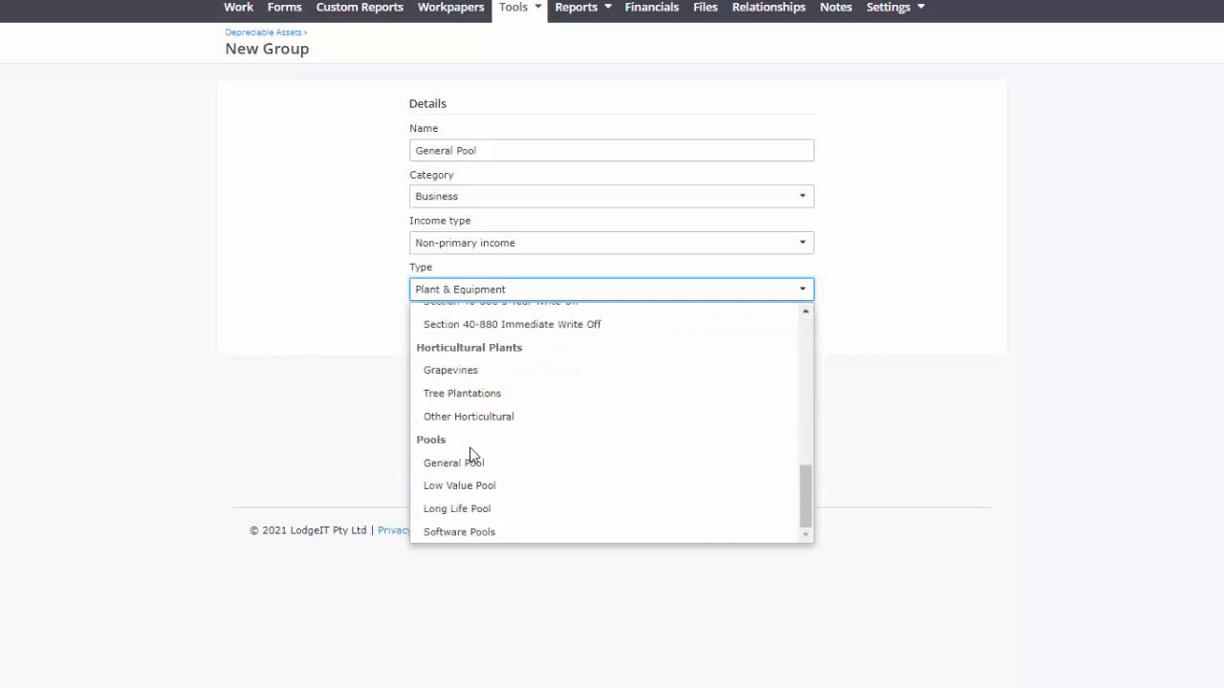
{"action": "left_click", "coordinate": [469, 463]}
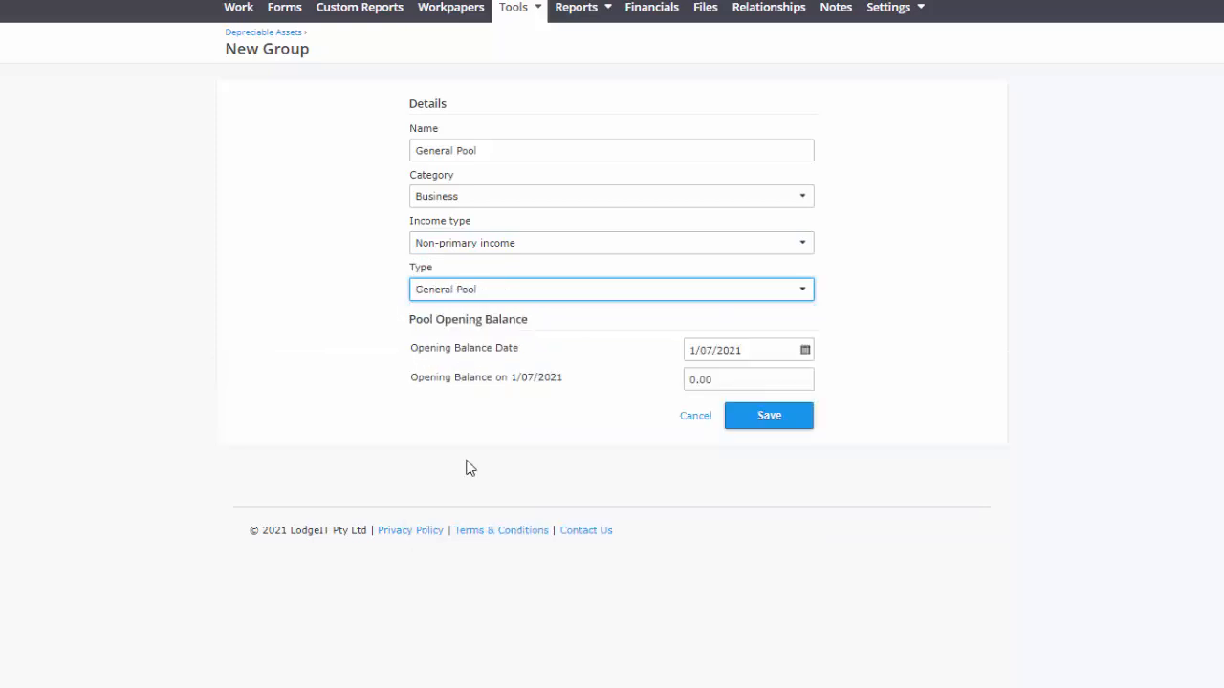
Set the pool's opening balance date to 1/07/2020 and its opening balance to 180000, and save the group
{"action": "left_click", "coordinate": [756, 351]}
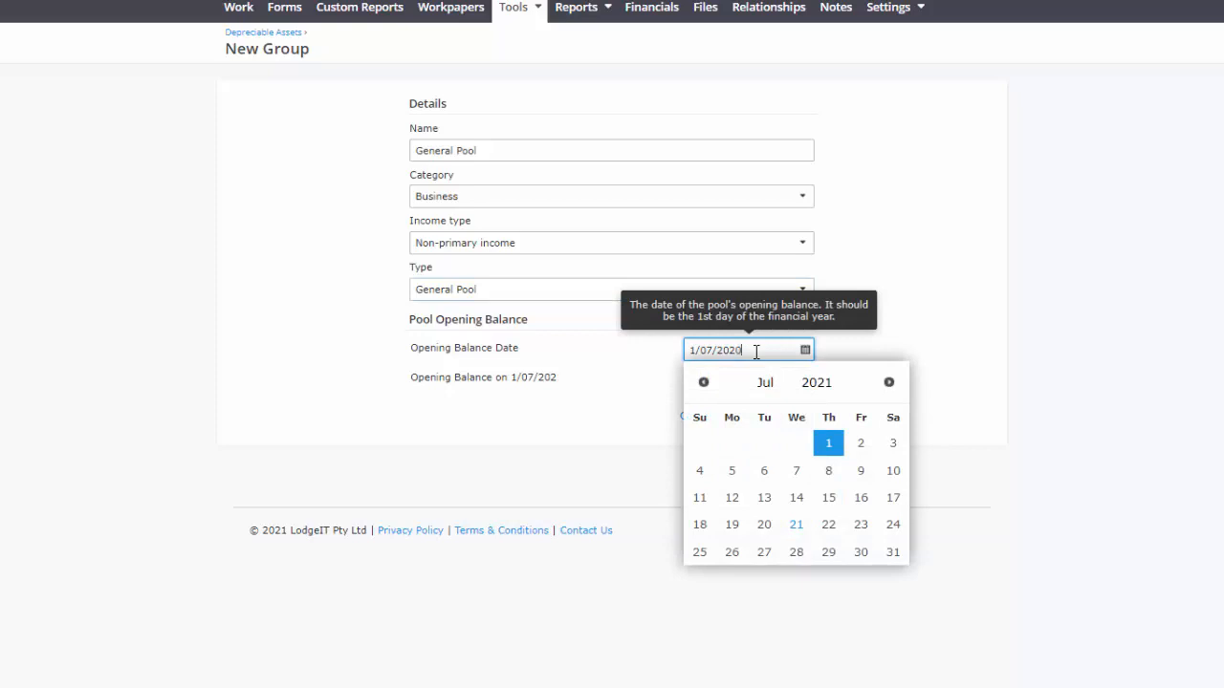
{"action": "left_click", "coordinate": [902, 341]}
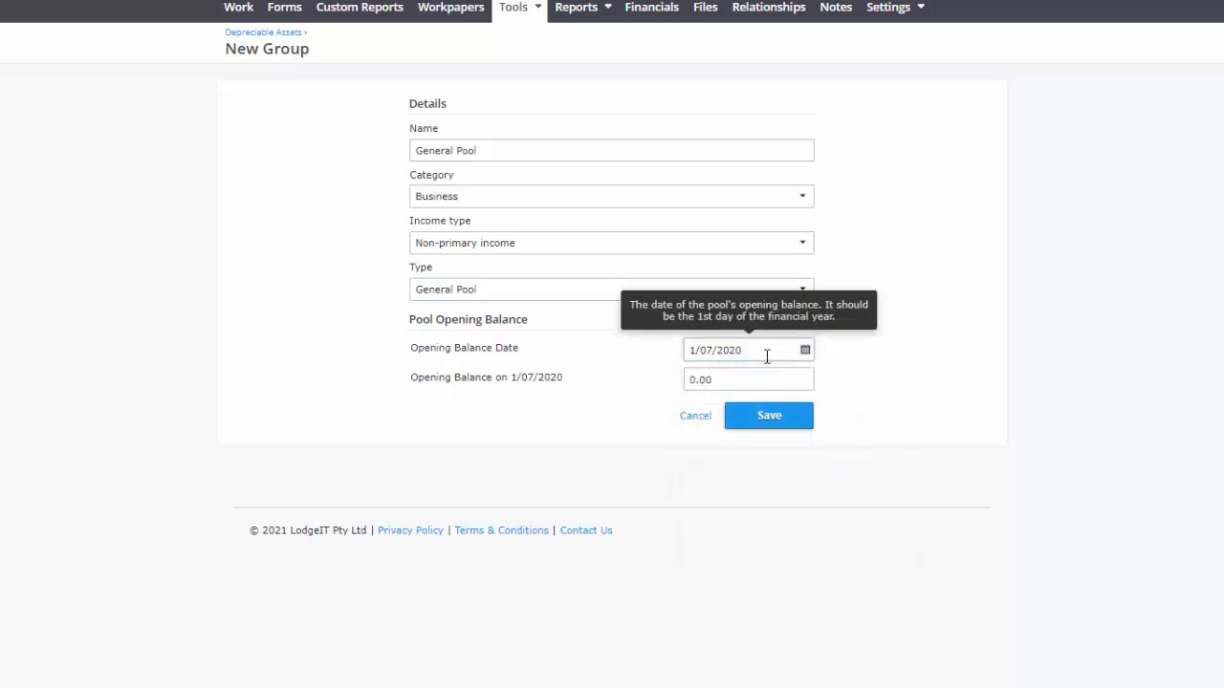
{"action": "left_click", "coordinate": [762, 375]}
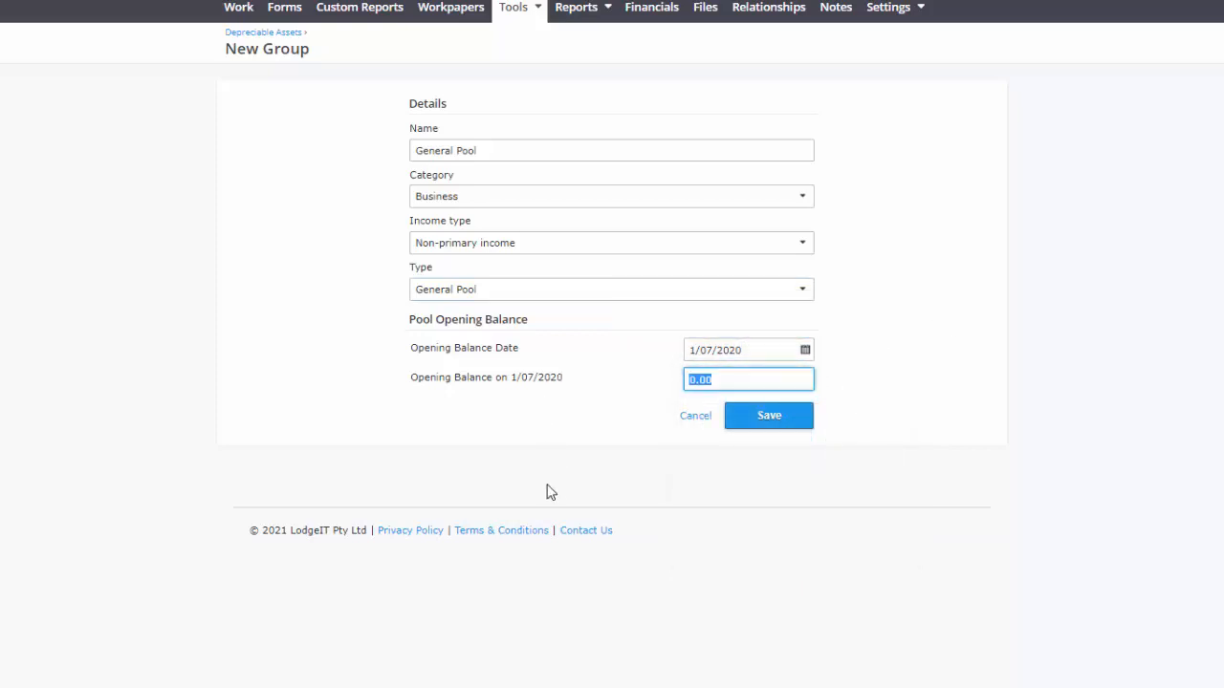
{"action": "type", "text": "180000"}
{"action": "left_click", "coordinate": [770, 421]}
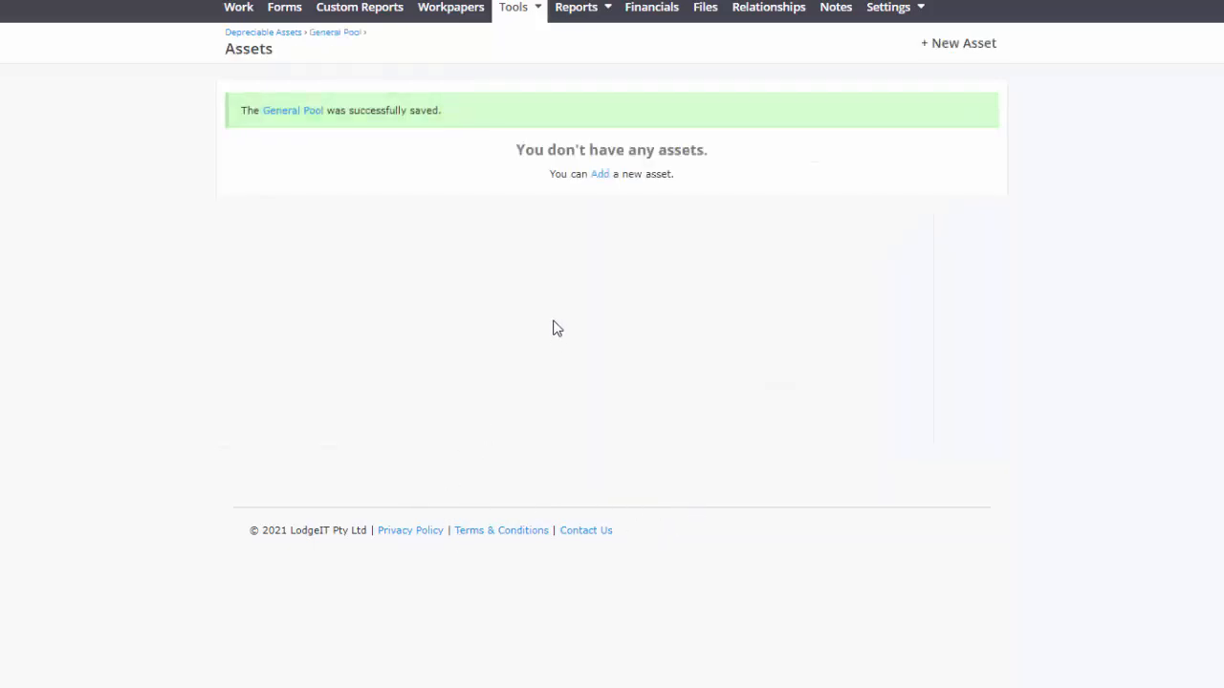
Add the Fitting Machine asset, purchased 01/08/18 for 500,000, and run the estimated General Pool depreciation report from 1/07/2020 to 30/06/2021
{"action": "left_click", "coordinate": [599, 175]}
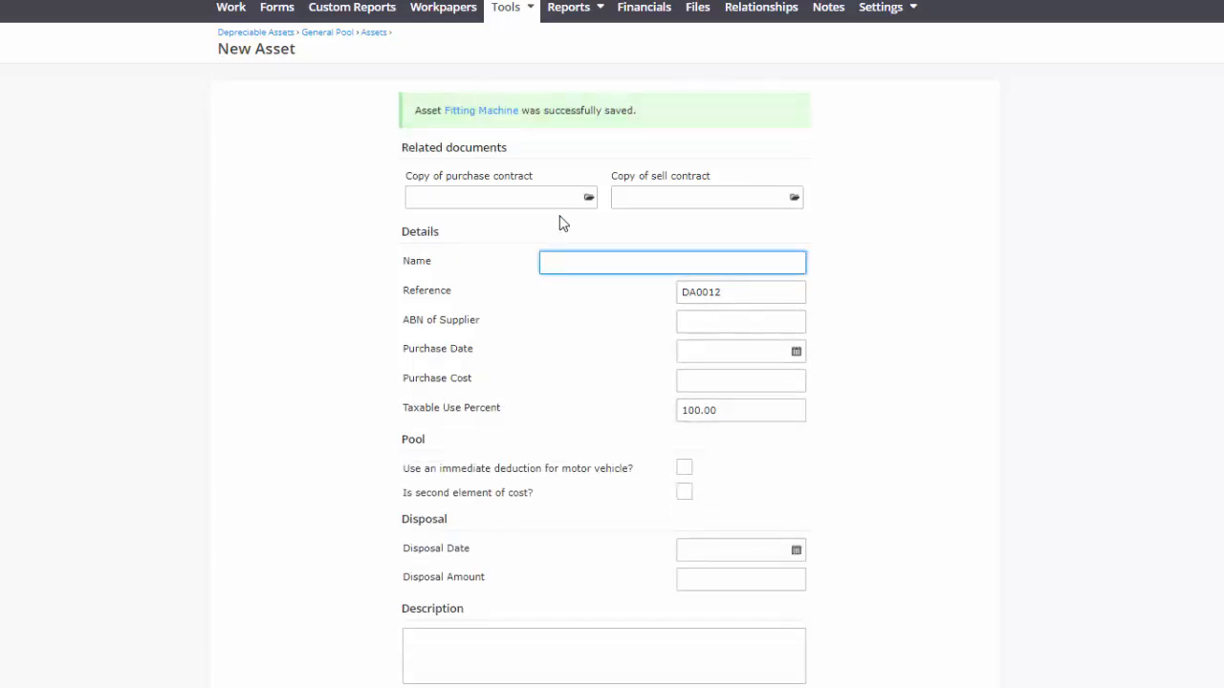
{"action": "left_click", "coordinate": [586, 17]}
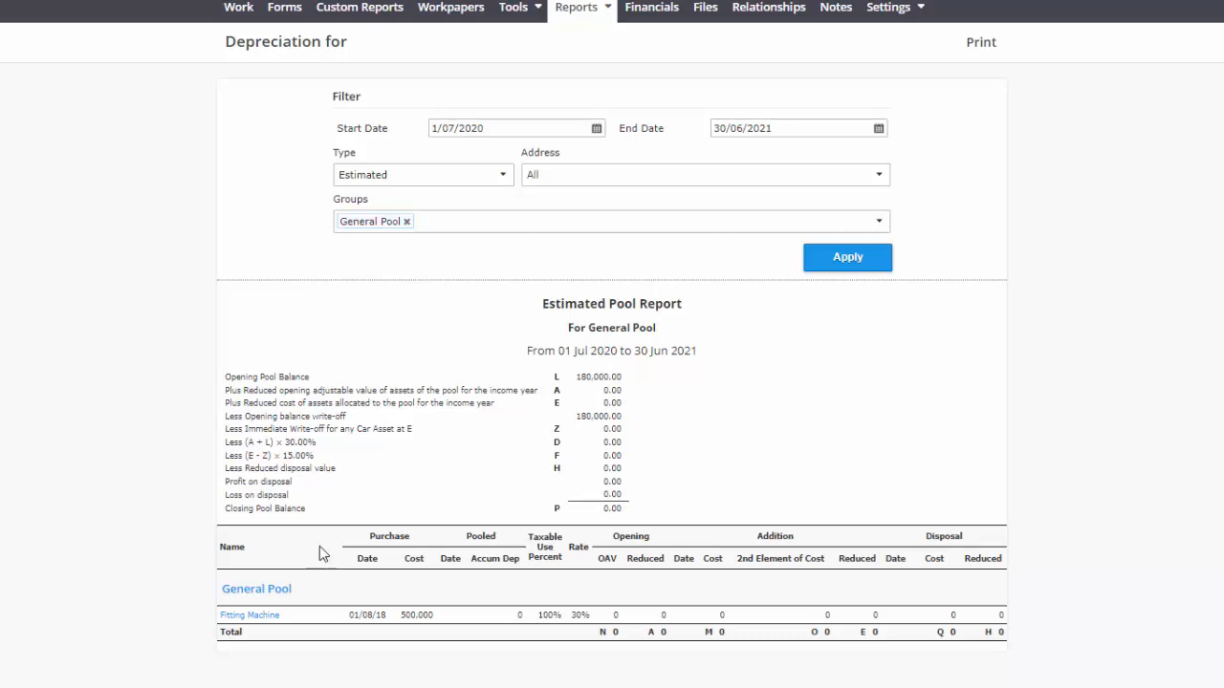
Return to the depreciation asset groups and open the General Pool's asset list
{"action": "left_click", "coordinate": [513, 8]}
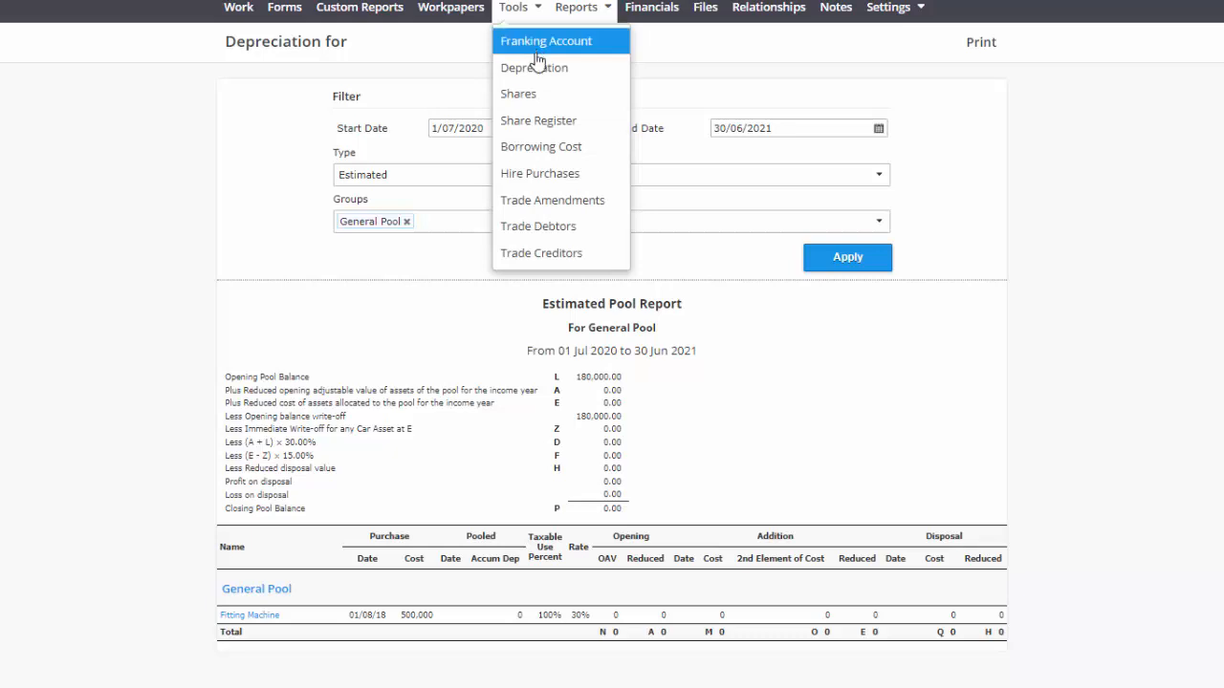
{"action": "left_click", "coordinate": [536, 67]}
{"action": "left_click", "coordinate": [982, 222]}
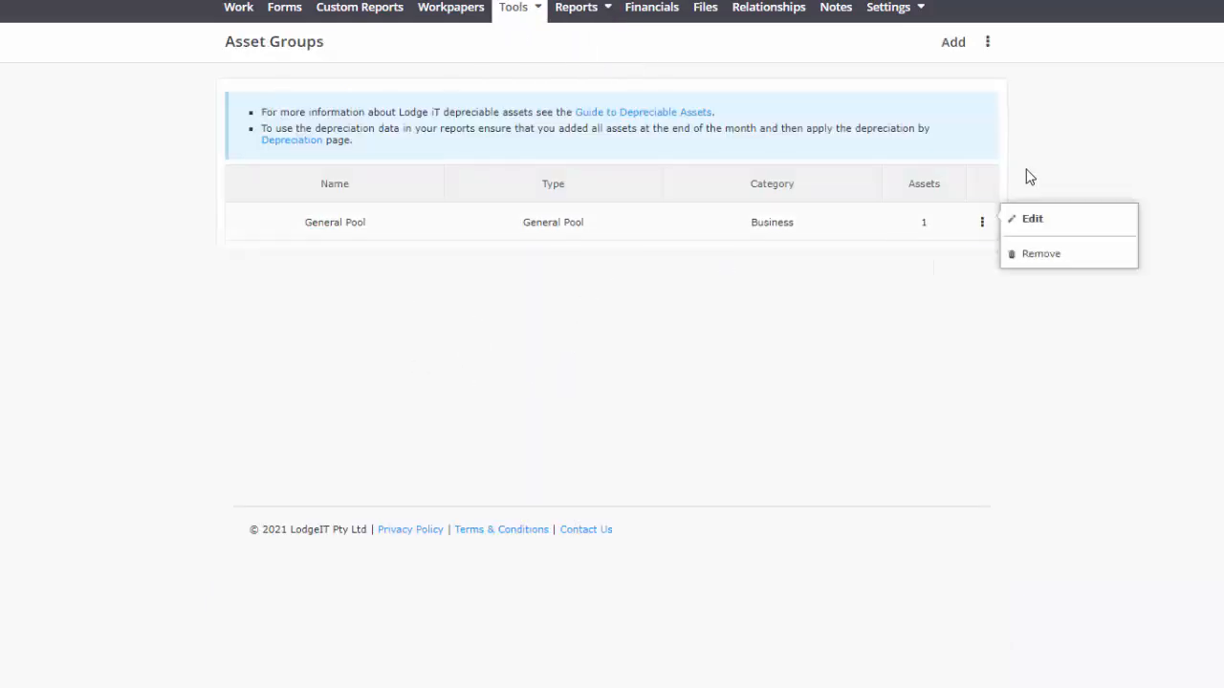
{"action": "left_click", "coordinate": [1030, 177]}
{"action": "left_click", "coordinate": [830, 226]}
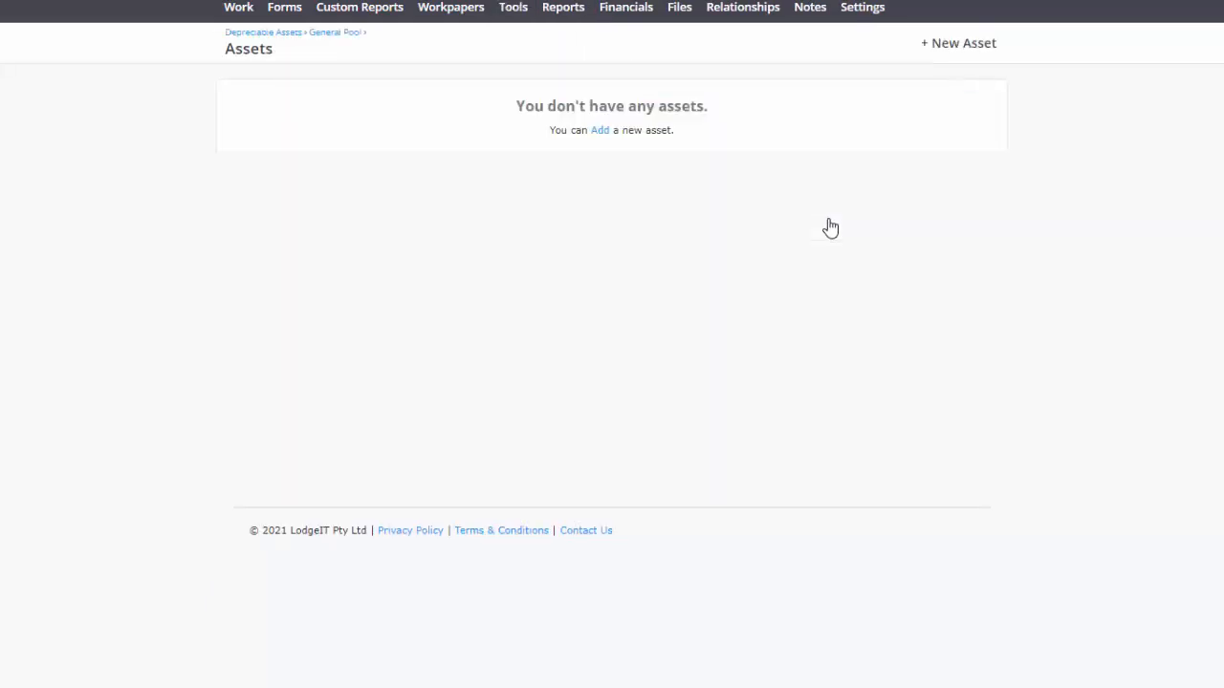
Add a new asset named Friction Machine with purchase date 1/01/2021, purchase cost 420000 and taxable use 100.00 percent, and save it
{"action": "left_click", "coordinate": [949, 49]}
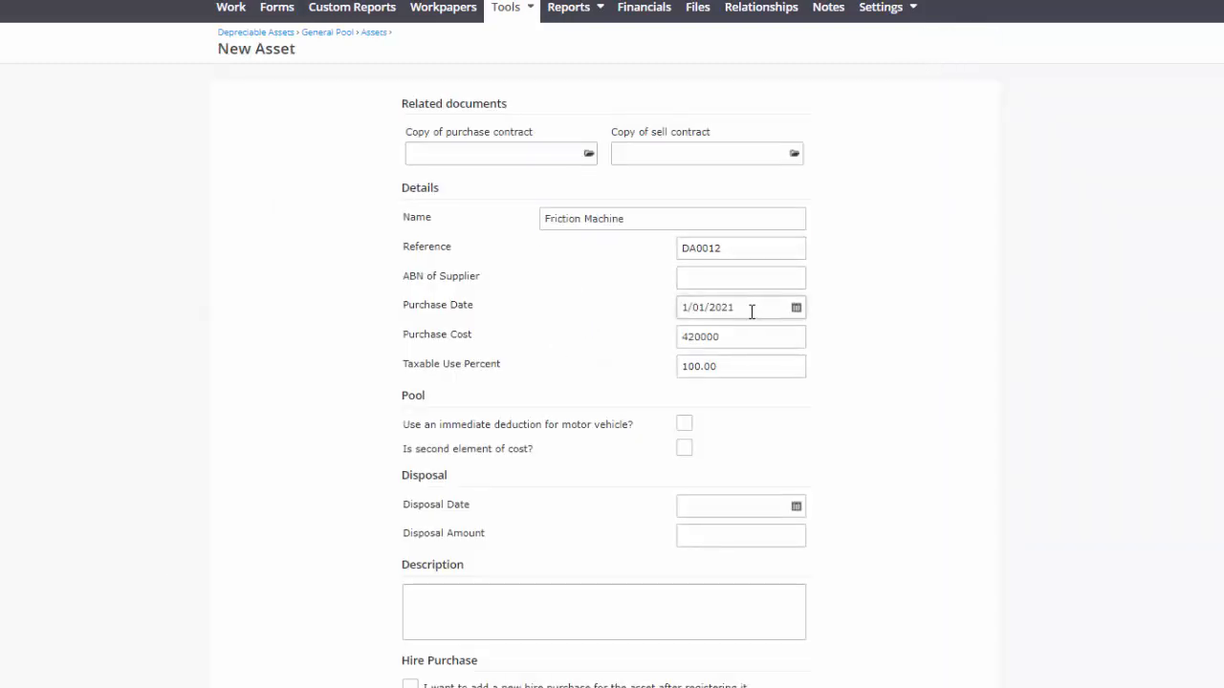
{"action": "left_click", "coordinate": [699, 336]}
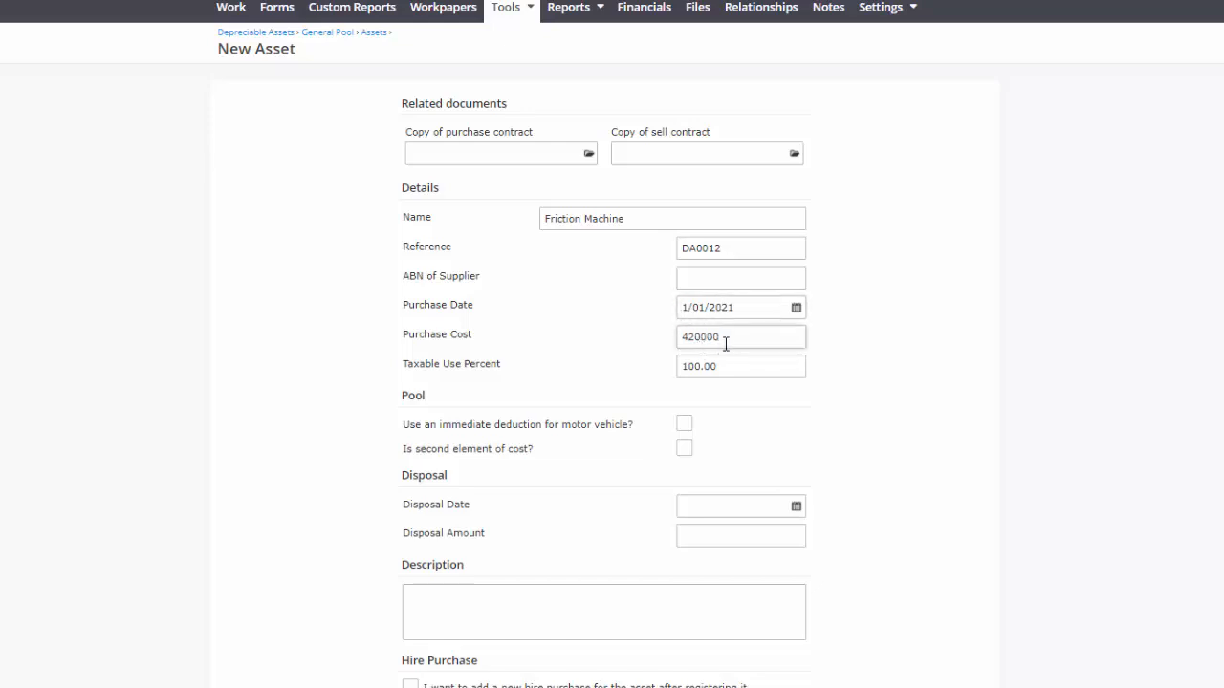
{"action": "double_click", "coordinate": [726, 344]}
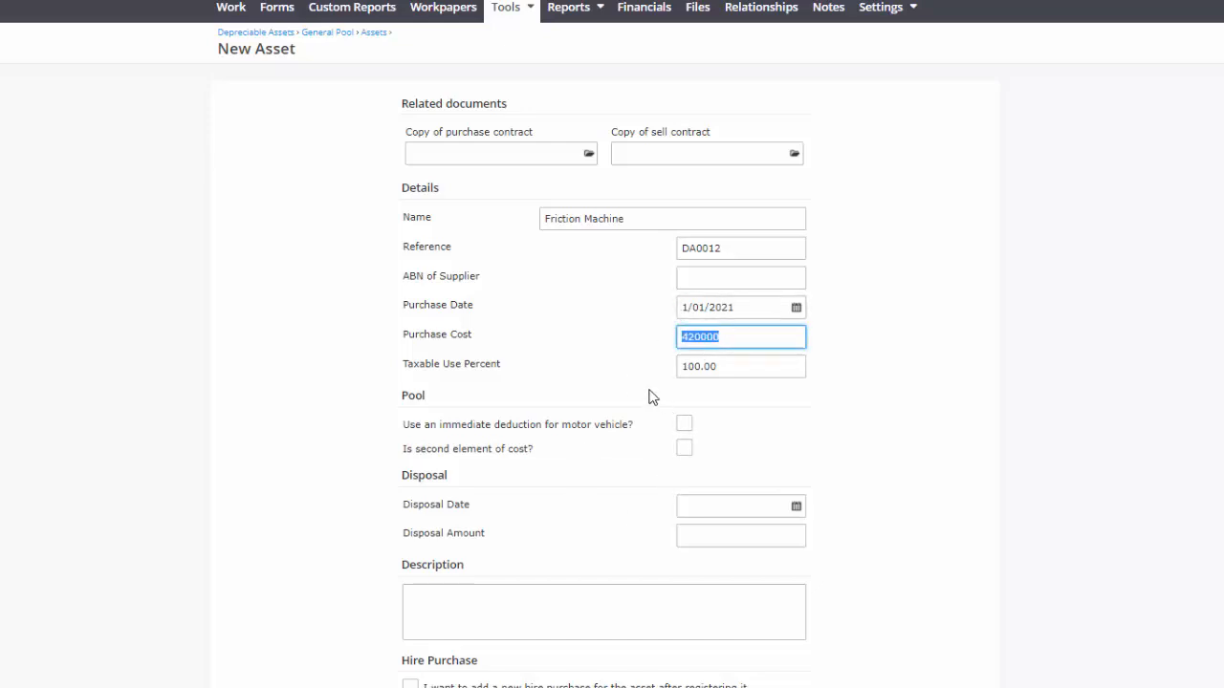
{"action": "left_click", "coordinate": [722, 365]}
{"action": "left_click", "coordinate": [716, 589]}
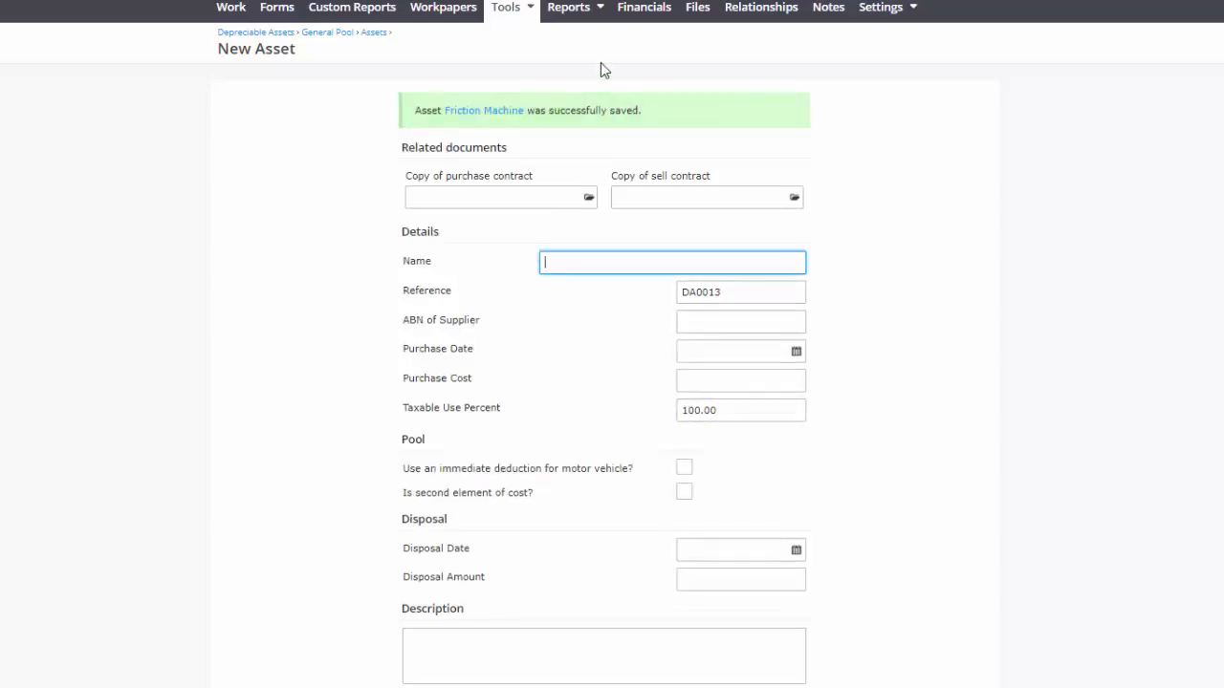
Run the estimated General Pool depreciation report for 1/07/2020 to 30/06/2021 and examine the allocated asset cost and opening balance write-off
{"action": "left_click", "coordinate": [580, 12]}
{"action": "mouse_move", "coordinate": [590, 109]}
{"action": "left_click", "coordinate": [738, 119]}
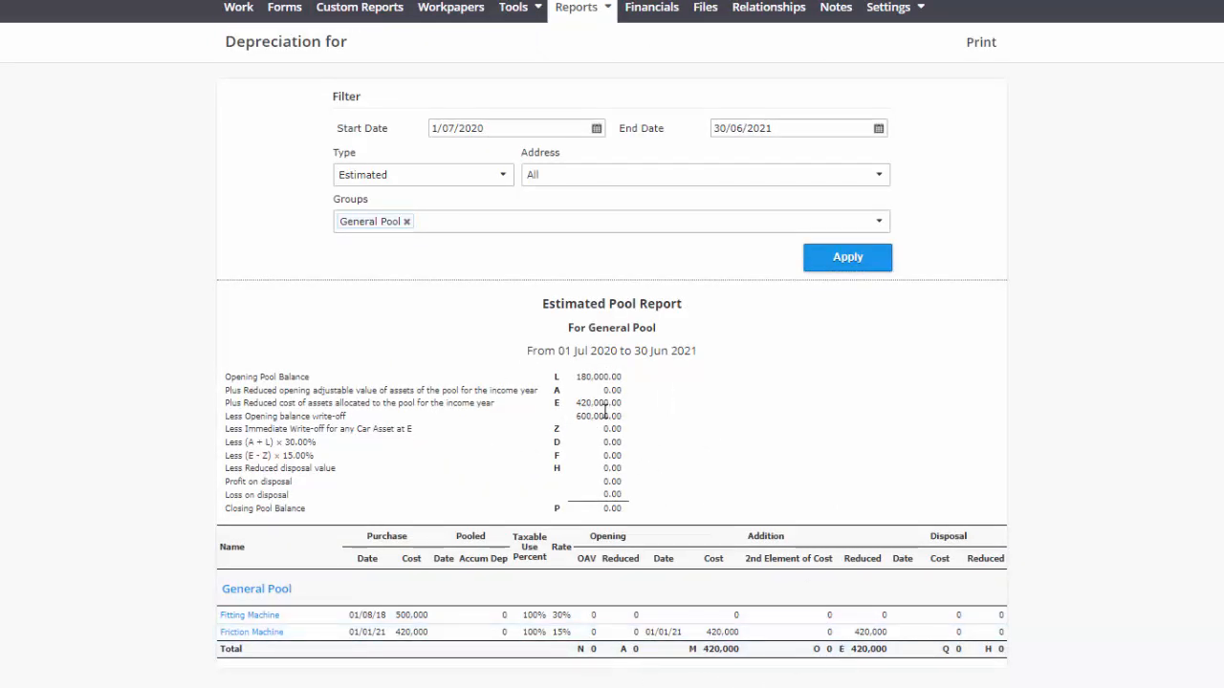
{"action": "left_click_drag", "start_coordinate": [619, 391], "coordinate": [587, 406]}
{"action": "left_click", "coordinate": [645, 384]}
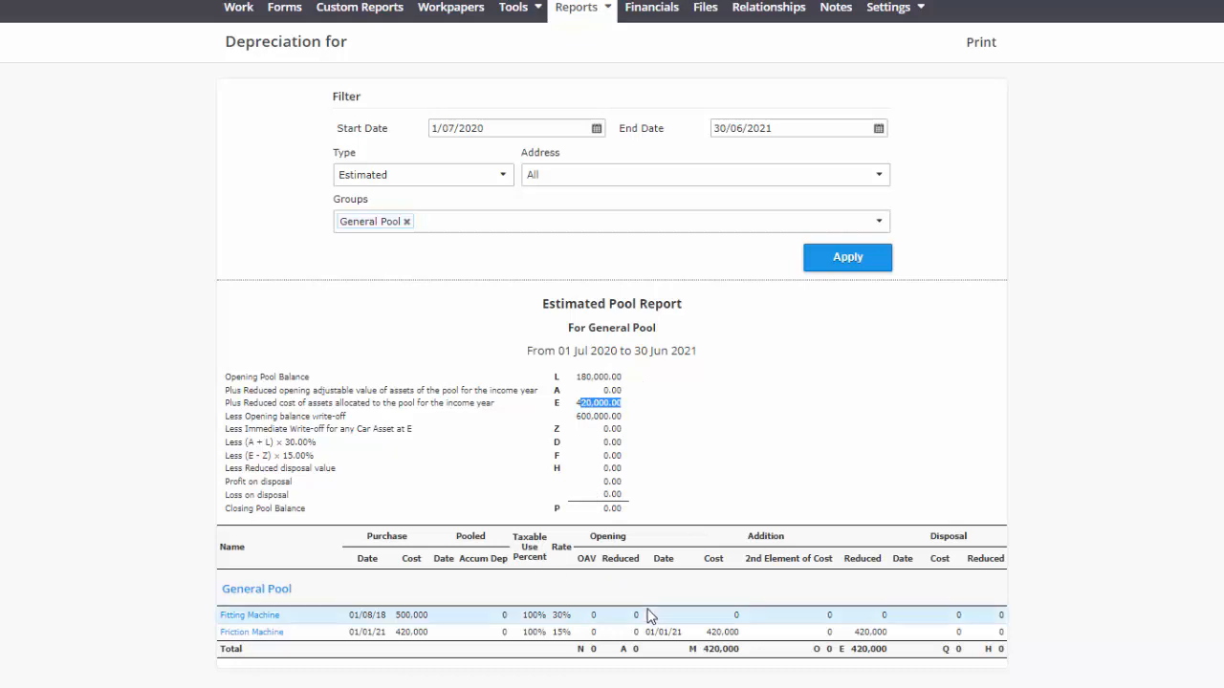
{"action": "left_click", "coordinate": [631, 413]}
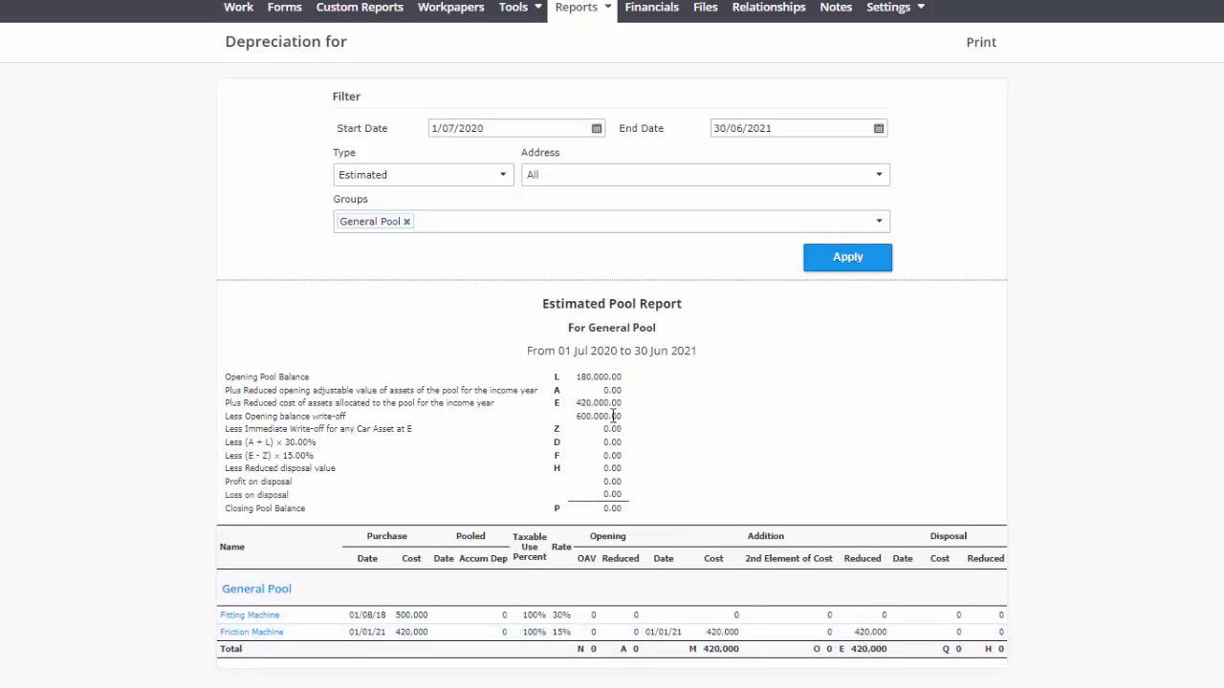
{"action": "left_click_drag", "start_coordinate": [625, 418], "coordinate": [574, 418]}
Switch to the Excel financials workbook and examine the General pool balances and the General pool dep expense for June 2021 and June 2020
{"action": "key", "text": "alt+Tab"}
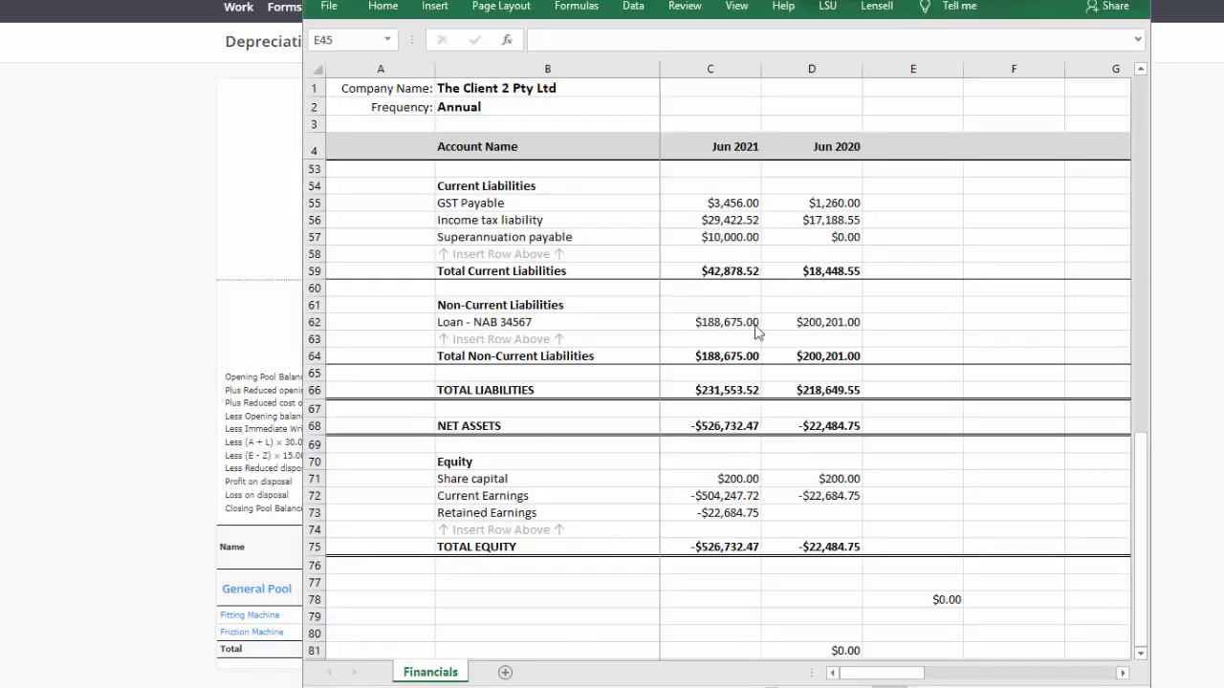
{"action": "scroll", "coordinate": [577, 334], "scroll_direction": "up", "scroll_amount": 4}
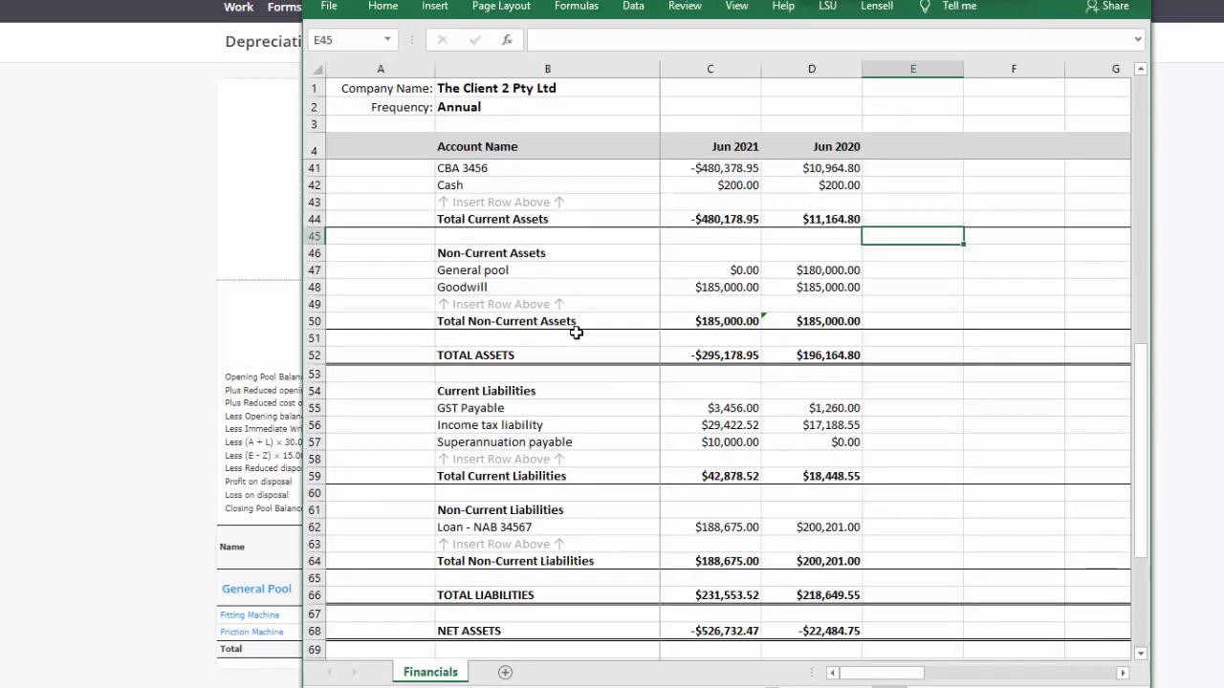
{"action": "scroll", "coordinate": [670, 497], "scroll_direction": "down", "scroll_amount": 2}
{"action": "scroll", "coordinate": [675, 507], "scroll_direction": "down", "scroll_amount": 1}
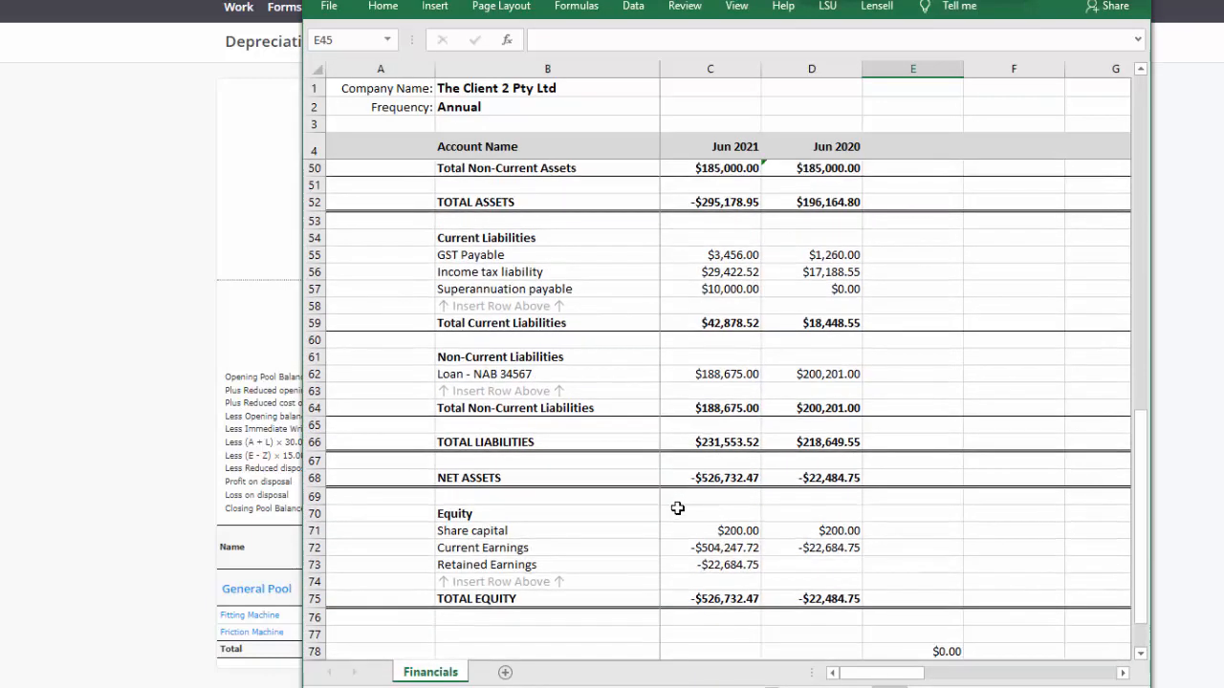
{"action": "scroll", "coordinate": [704, 393], "scroll_direction": "up", "scroll_amount": 4}
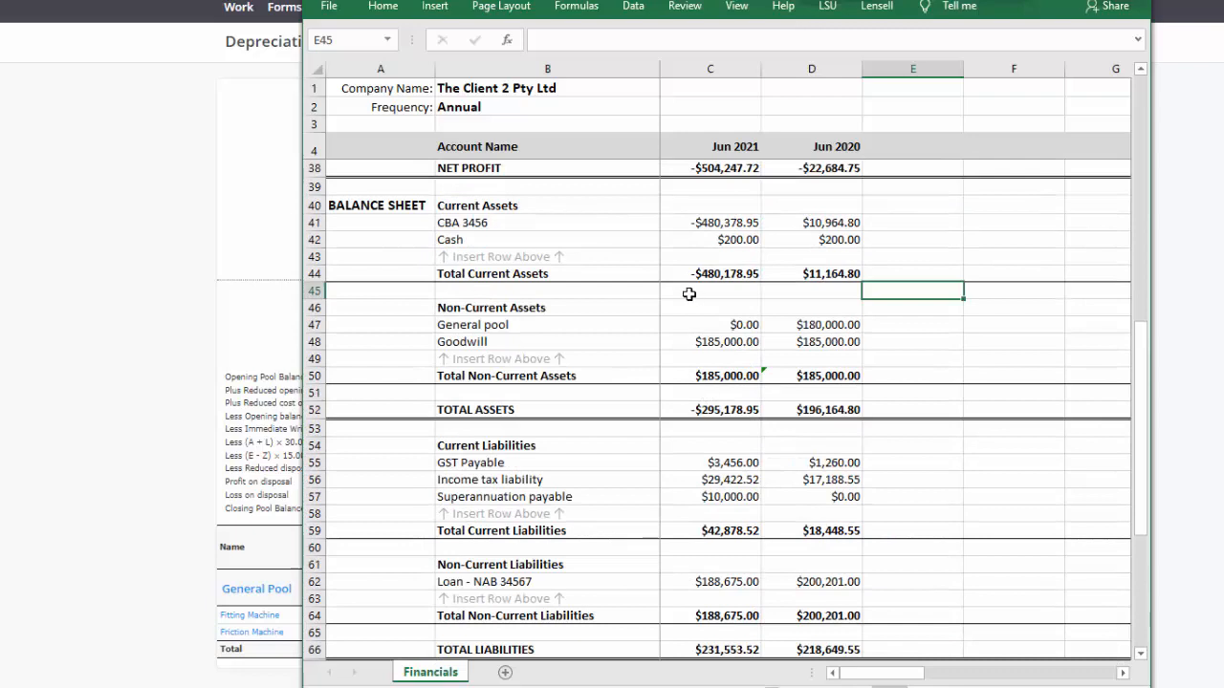
{"action": "left_click", "coordinate": [831, 321]}
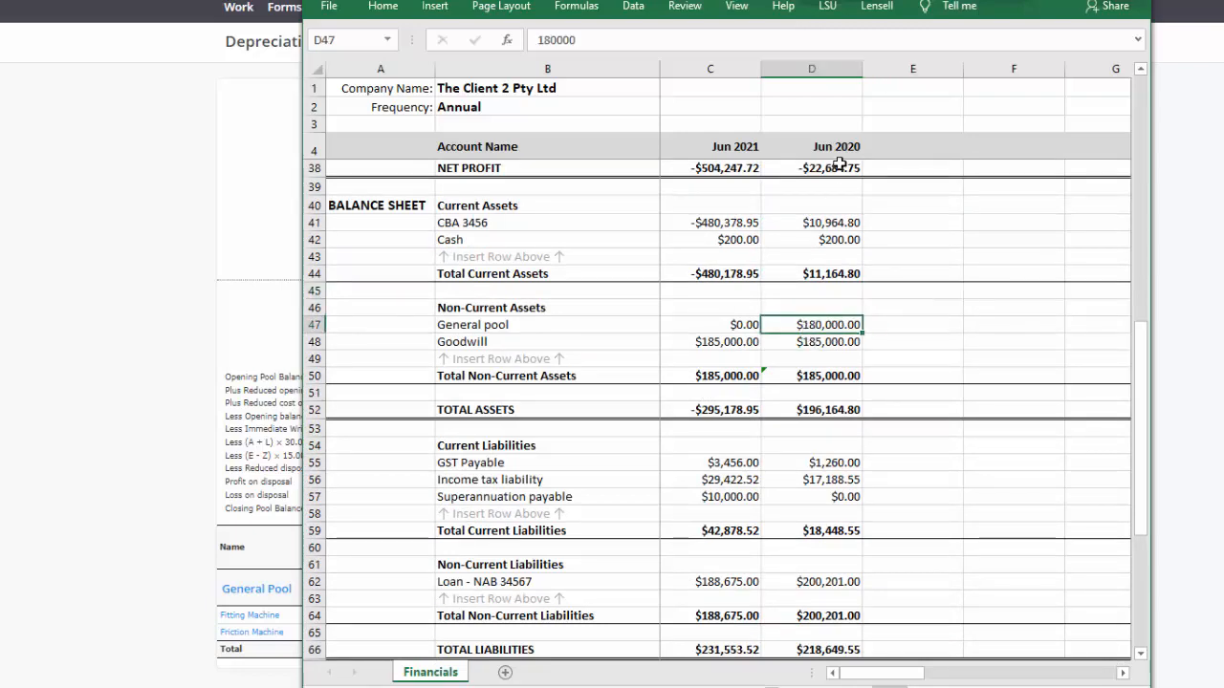
{"action": "left_click", "coordinate": [750, 325]}
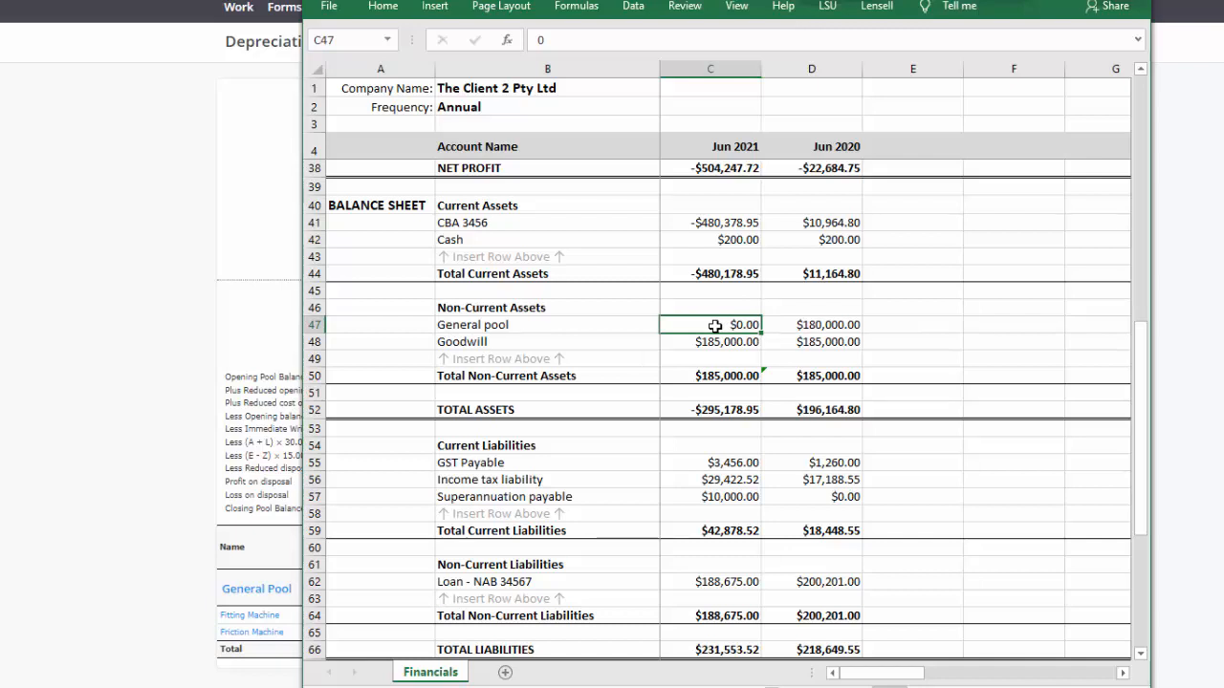
{"action": "scroll", "coordinate": [748, 383], "scroll_direction": "up", "scroll_amount": 4}
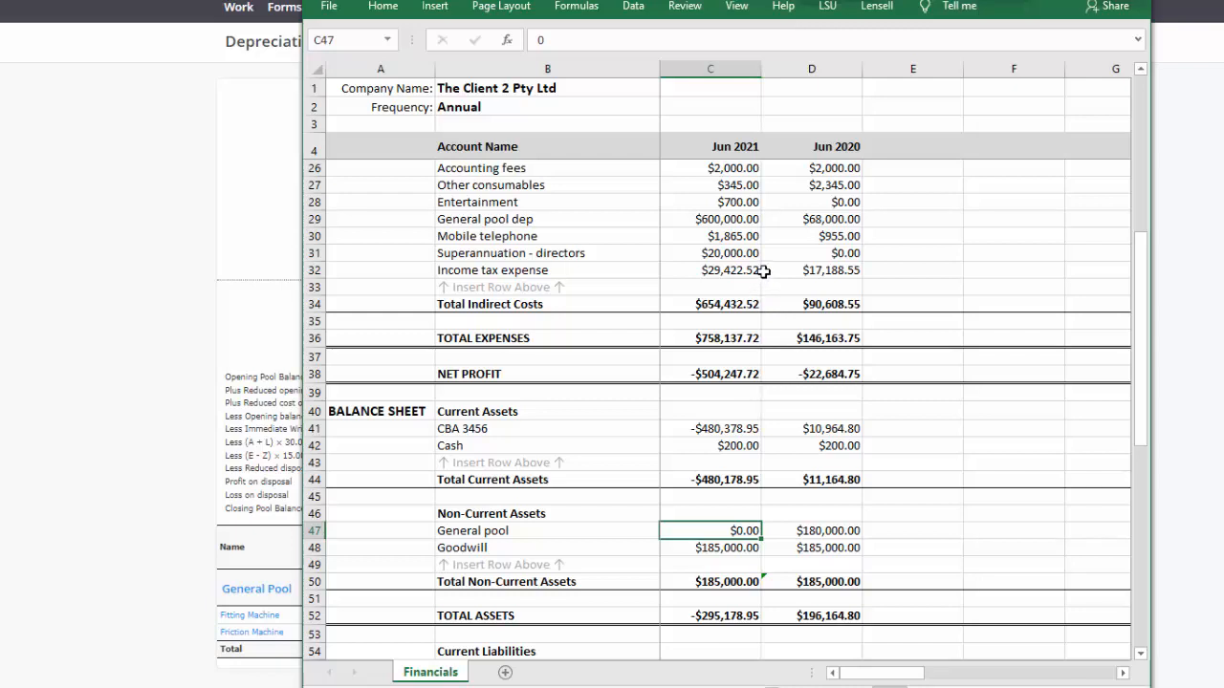
{"action": "left_click", "coordinate": [727, 221]}
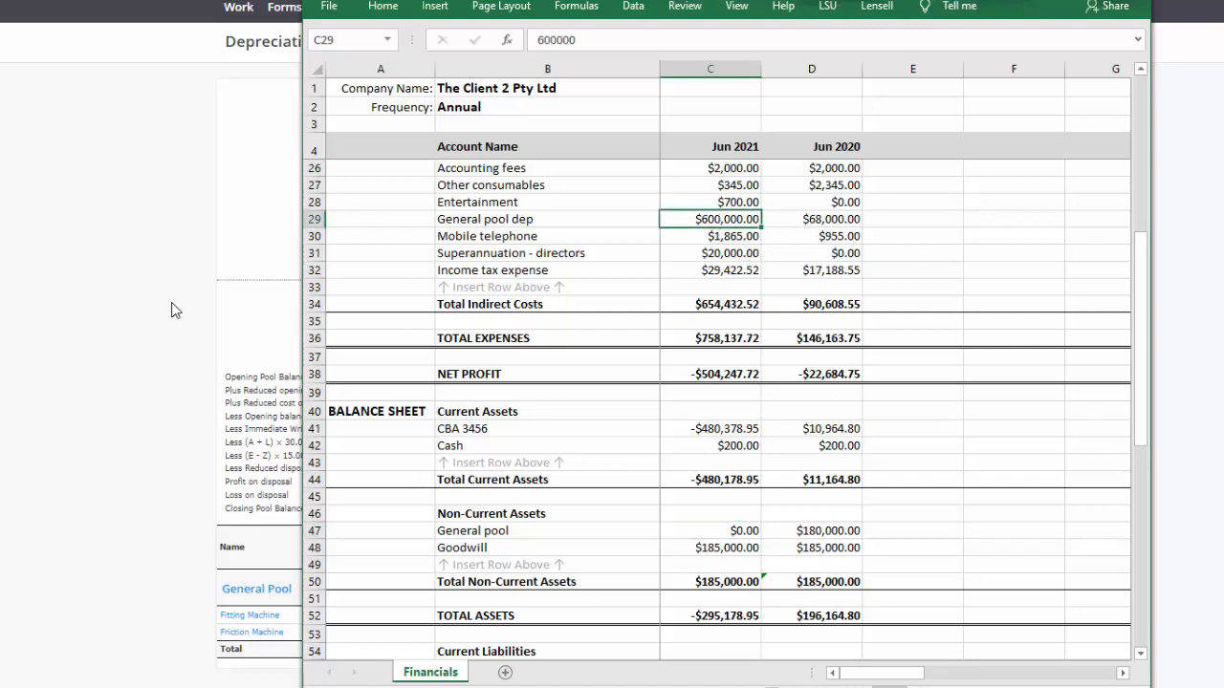
Return to LodgeiT and remove the Excel-sourced financials for the 2021 and 2020 financial years
{"action": "left_click", "coordinate": [248, 306]}
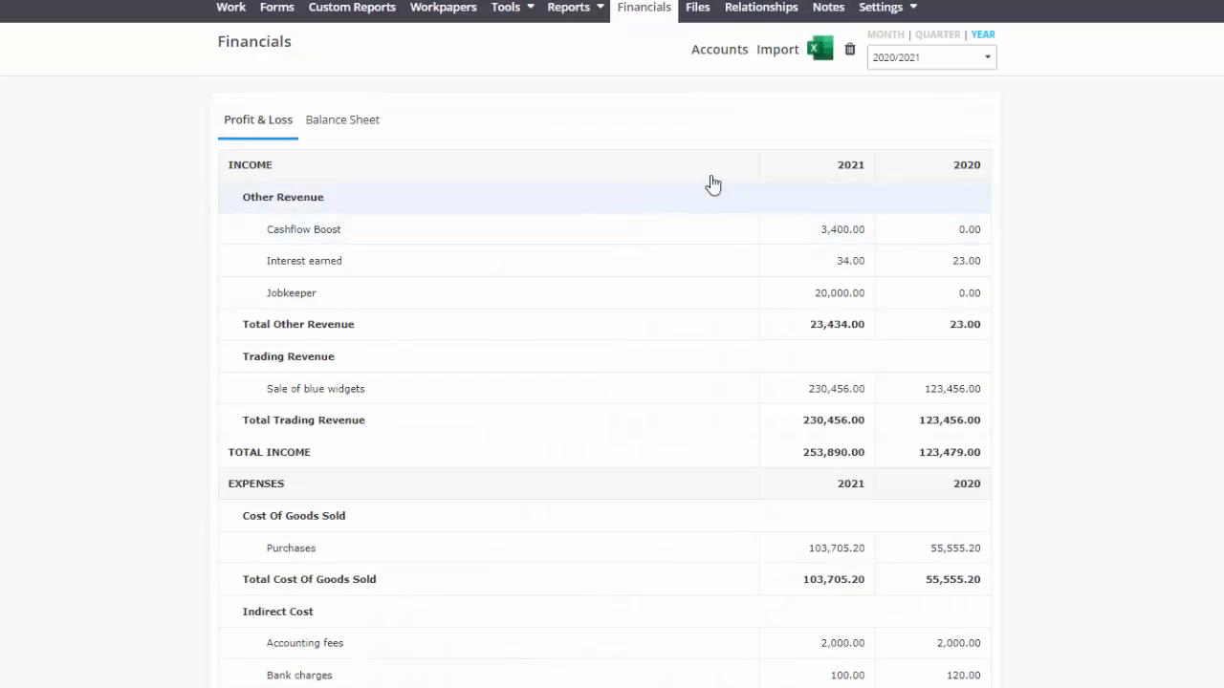
{"action": "left_click", "coordinate": [849, 49]}
{"action": "left_click", "coordinate": [600, 148]}
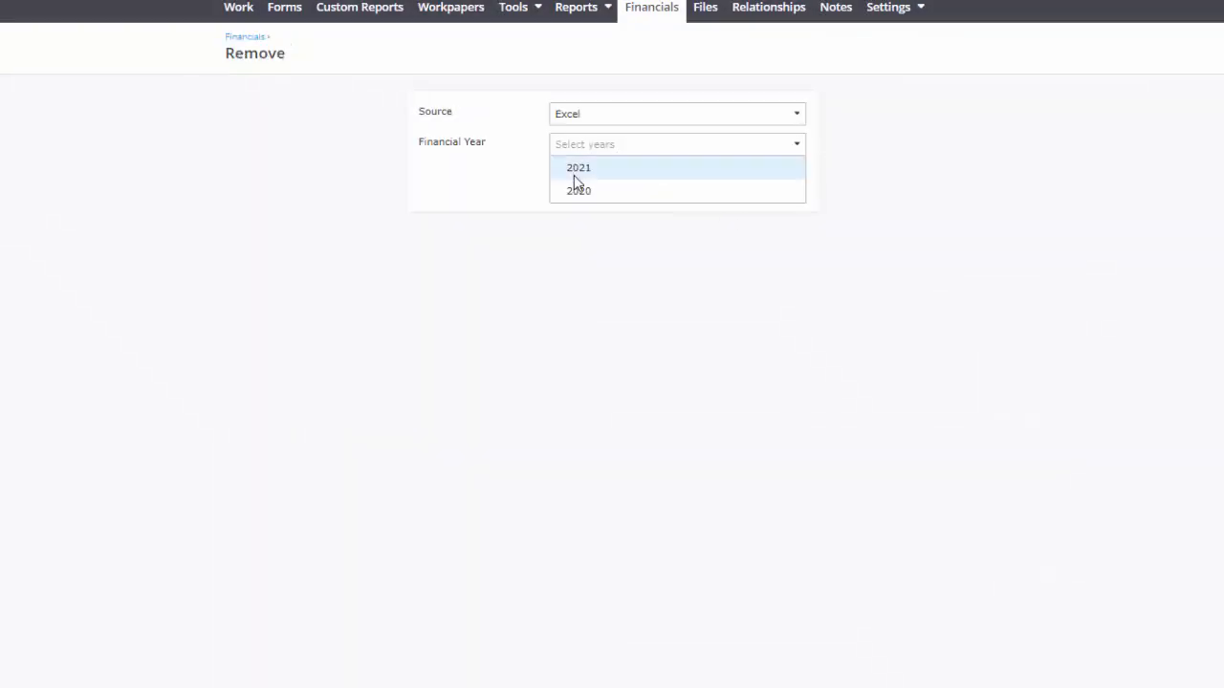
{"action": "left_click", "coordinate": [574, 175]}
{"action": "left_click", "coordinate": [574, 198]}
{"action": "left_click", "coordinate": [584, 266]}
{"action": "left_click", "coordinate": [758, 192]}
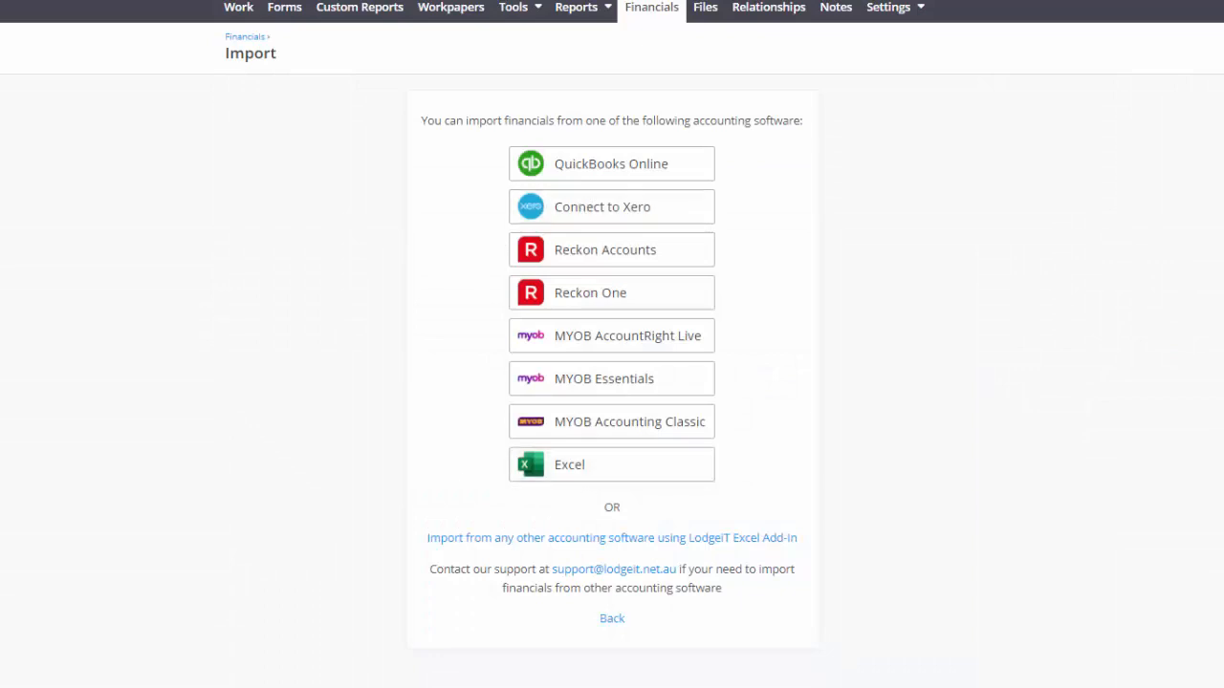
Import the company financials from the Excel file Financials_Import_Company_latest_(2020Y) (2).xlsx into LodgeiT
{"action": "key", "text": "alt+Tab"}
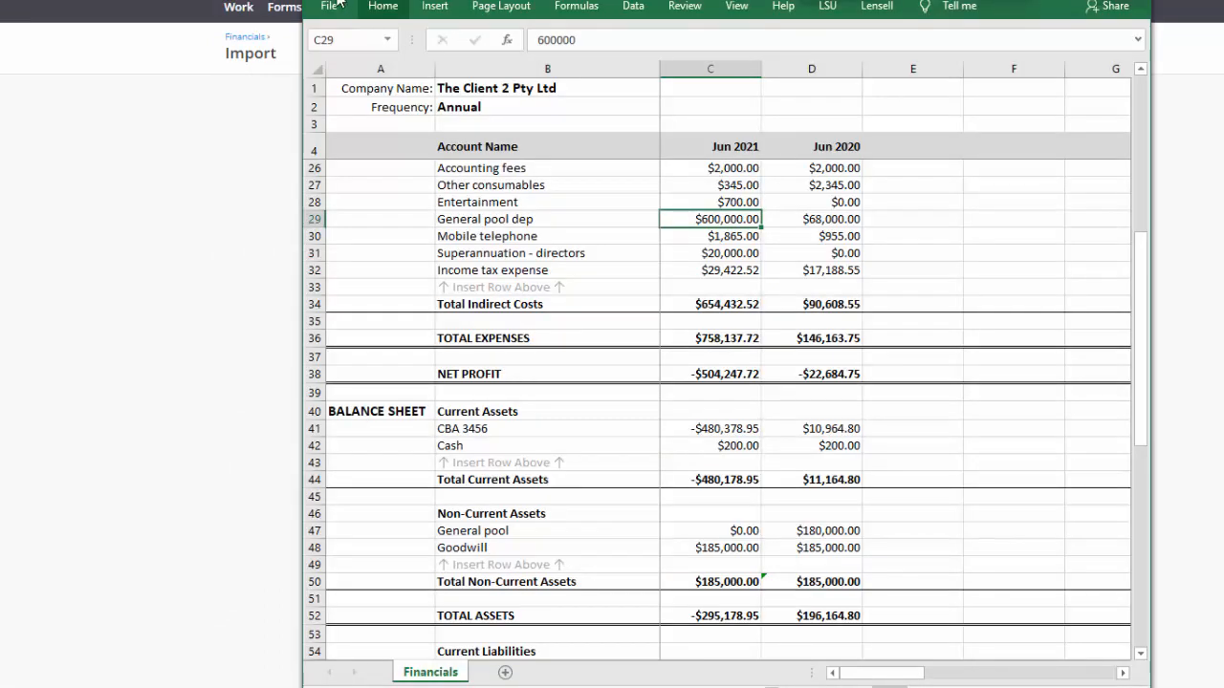
{"action": "left_click", "coordinate": [163, 145]}
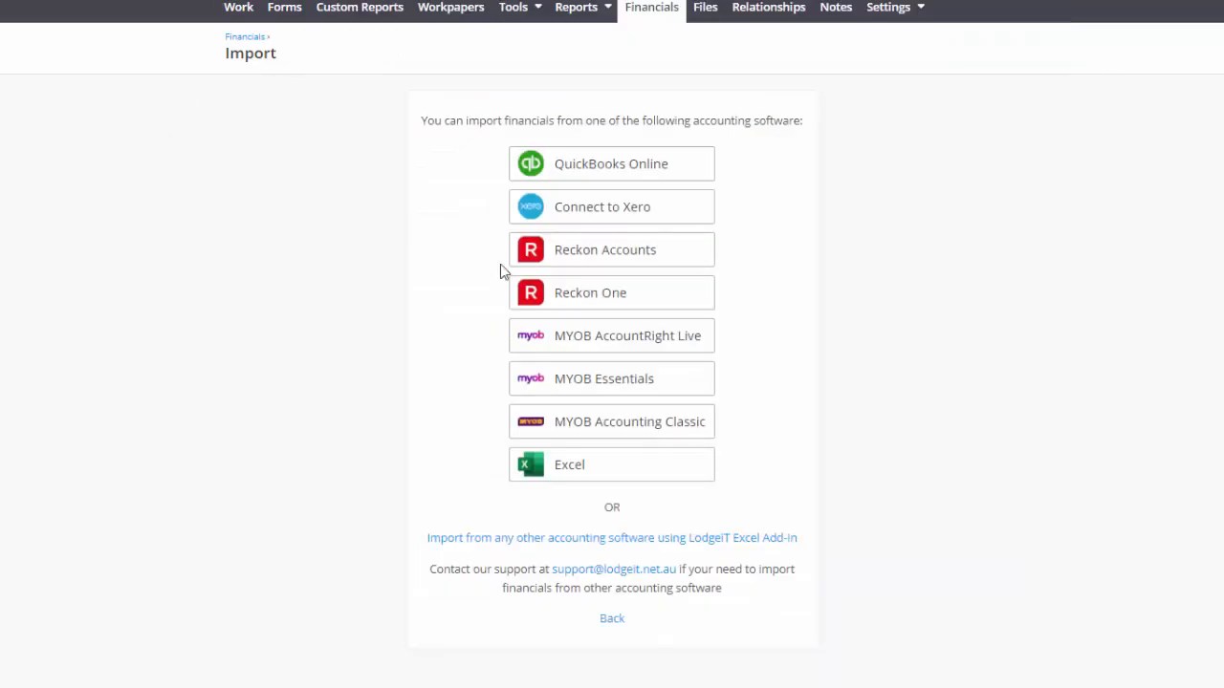
{"action": "left_click", "coordinate": [554, 471]}
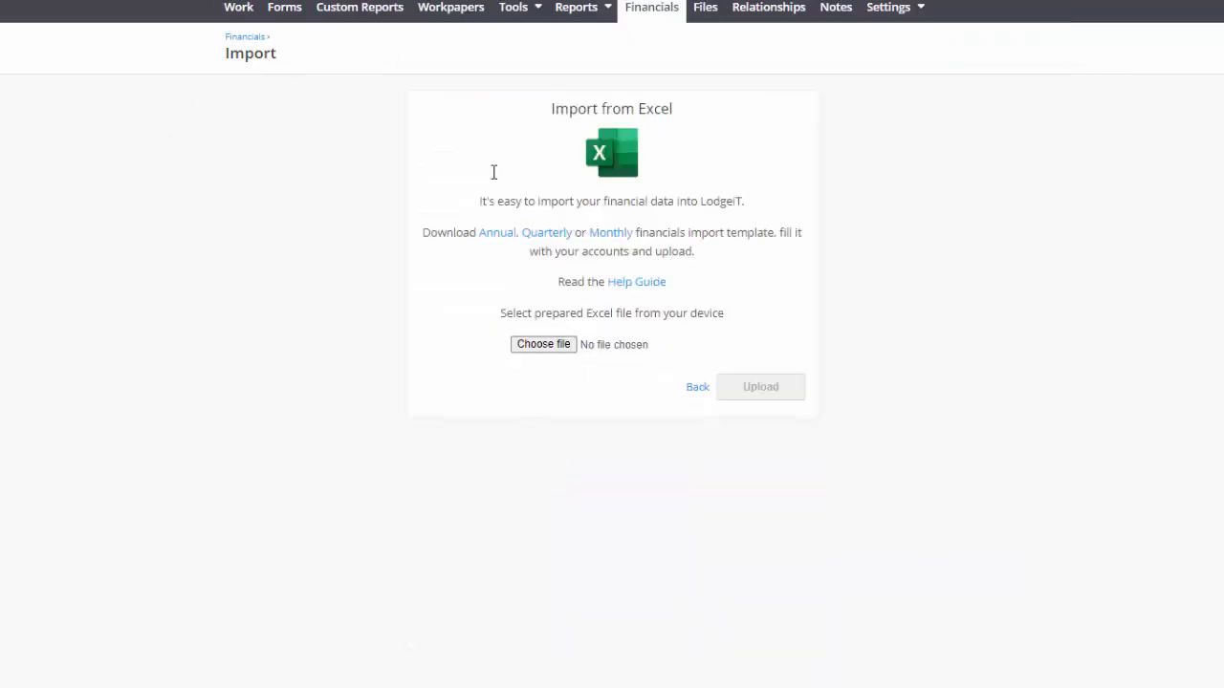
{"action": "left_click", "coordinate": [542, 349]}
{"action": "left_click", "coordinate": [236, 140]}
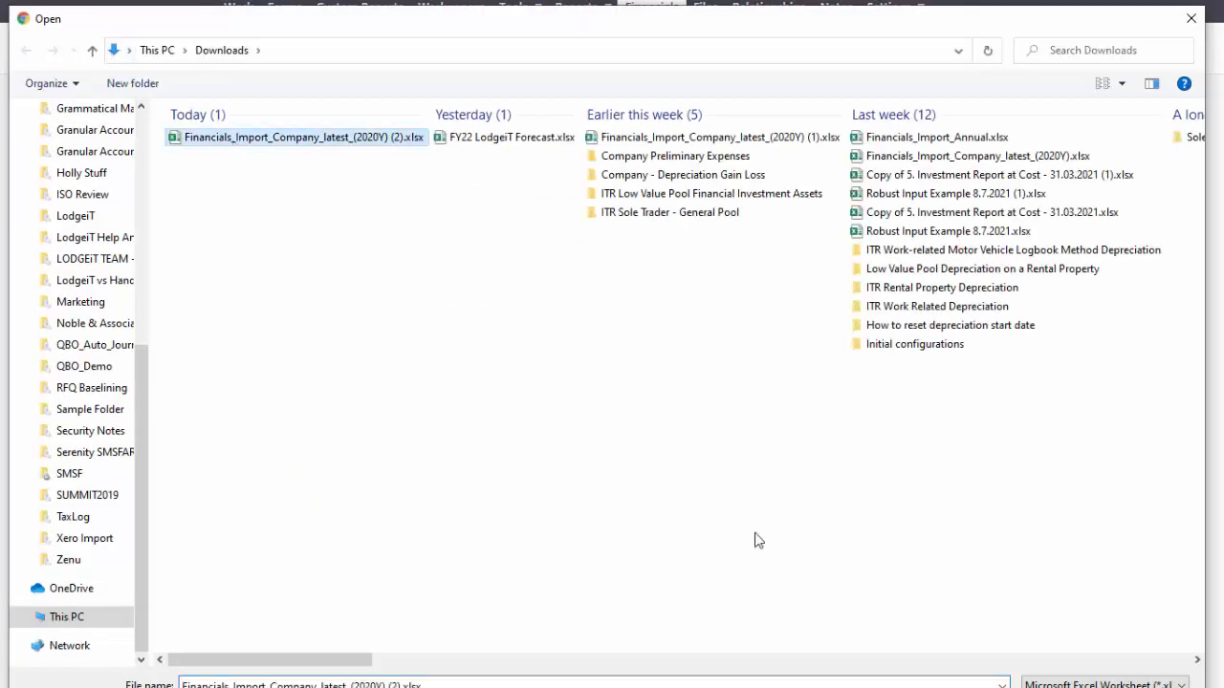
{"action": "key", "text": "Return"}
{"action": "left_click", "coordinate": [755, 386]}
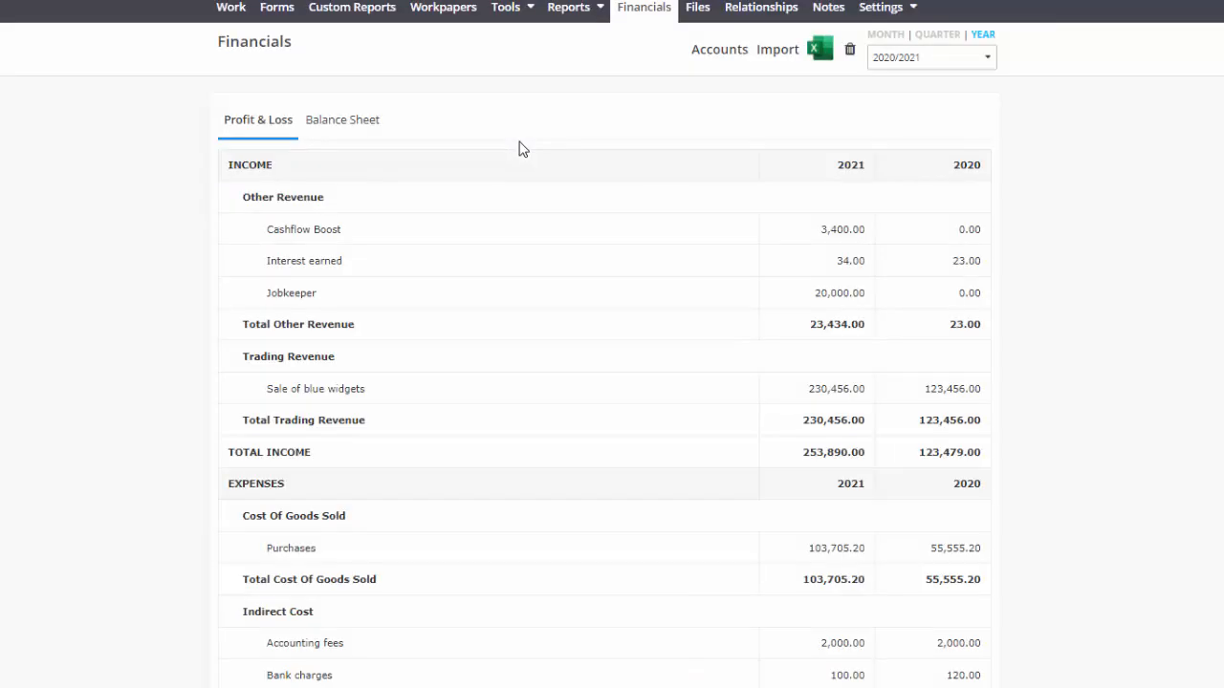
Examine the imported 2021 and 2020 figures for General pool dep in the profit and loss and General pool in the balance sheet
{"action": "scroll", "coordinate": [566, 315], "scroll_direction": "down", "scroll_amount": 2}
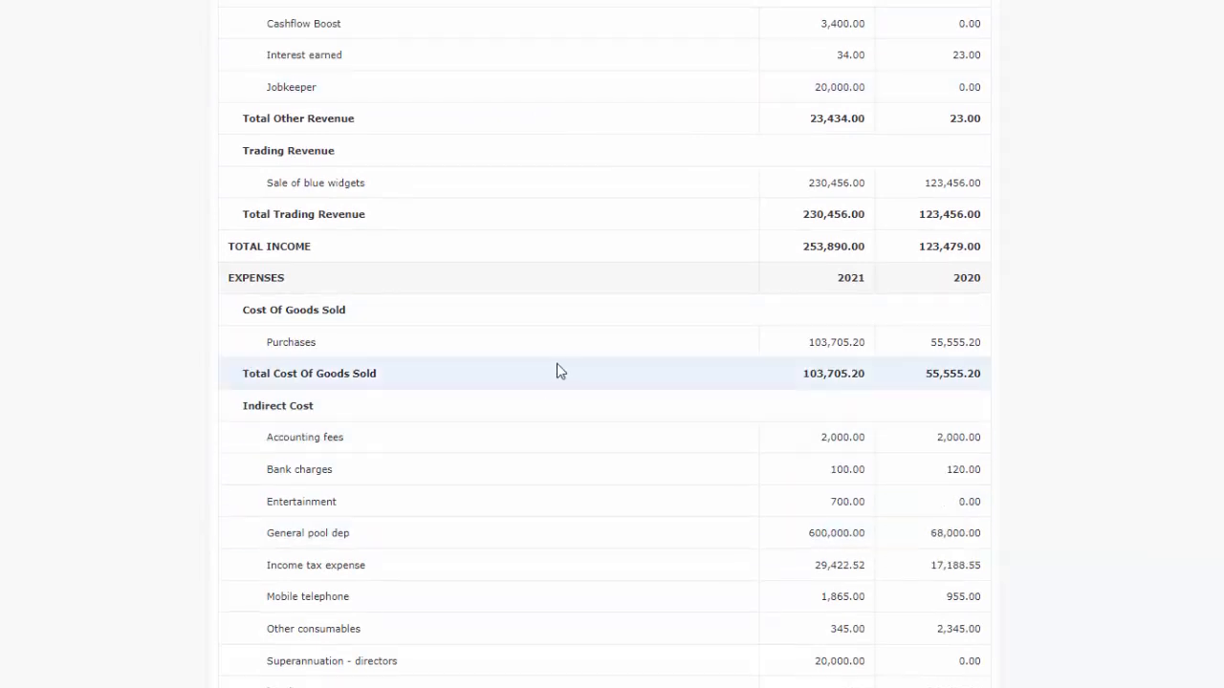
{"action": "scroll", "coordinate": [558, 369], "scroll_direction": "up", "scroll_amount": 2}
{"action": "left_click", "coordinate": [332, 124]}
{"action": "scroll", "coordinate": [269, 375], "scroll_direction": "down", "scroll_amount": 1}
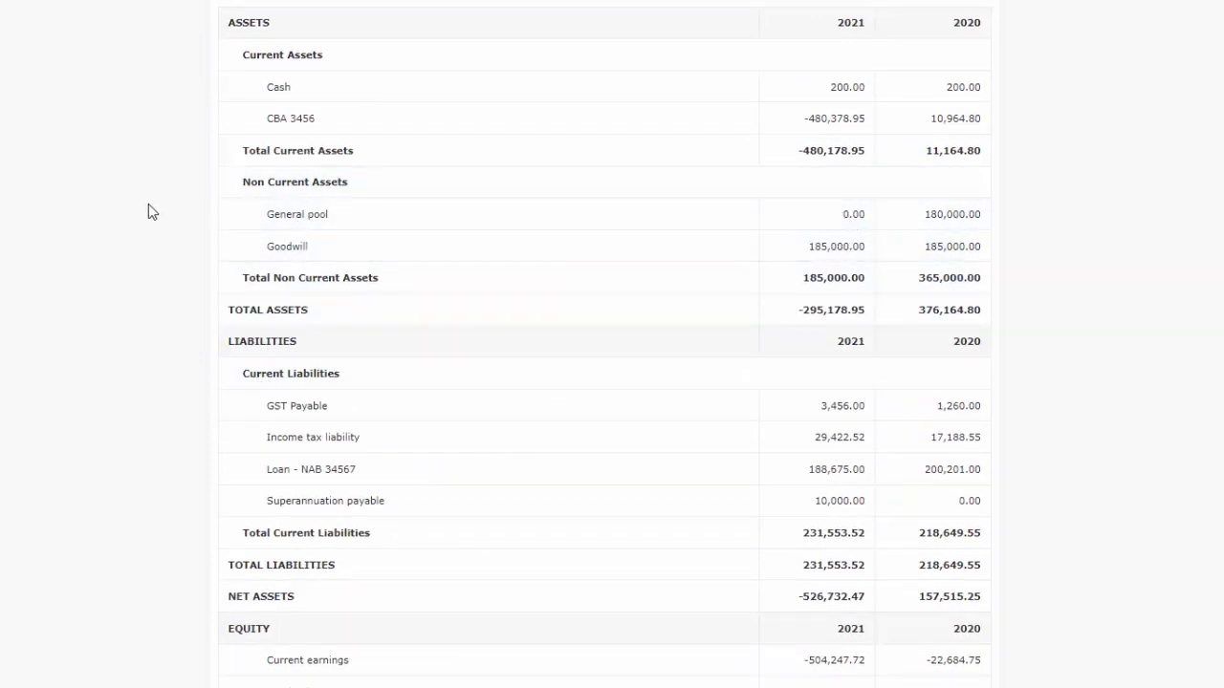
{"action": "scroll", "coordinate": [150, 211], "scroll_direction": "up", "scroll_amount": 2}
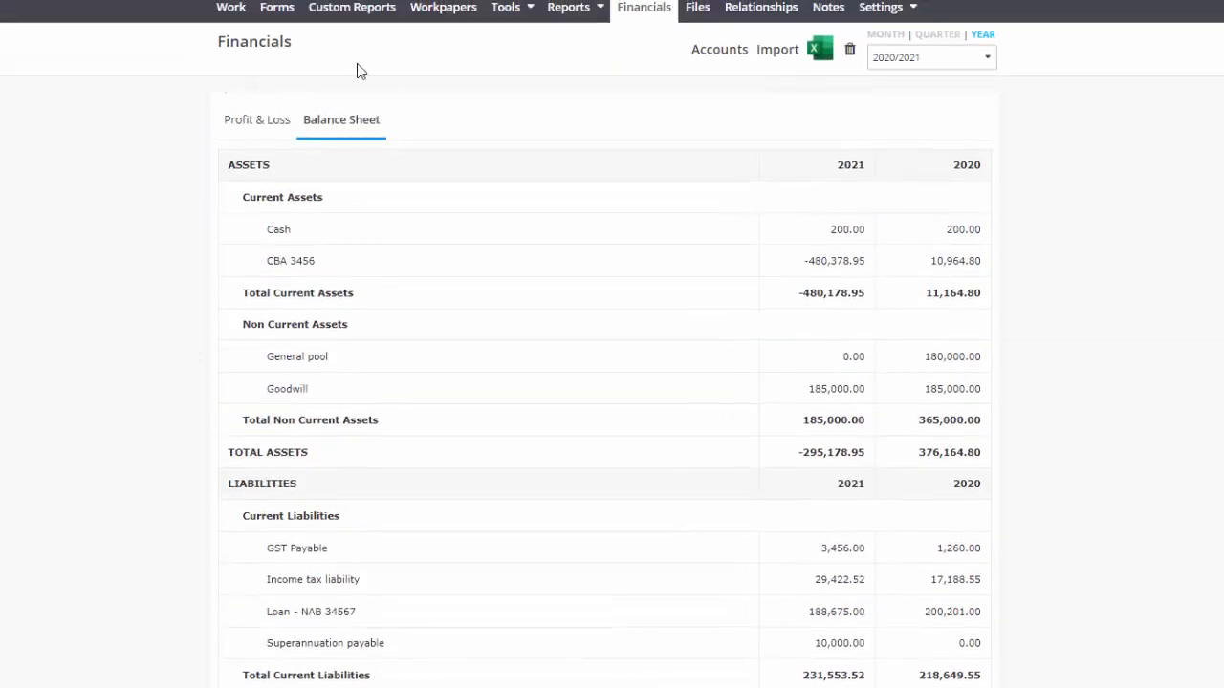
Review how the imported General pool asset and General pool dep expense accounts are classified
{"action": "left_click", "coordinate": [716, 51]}
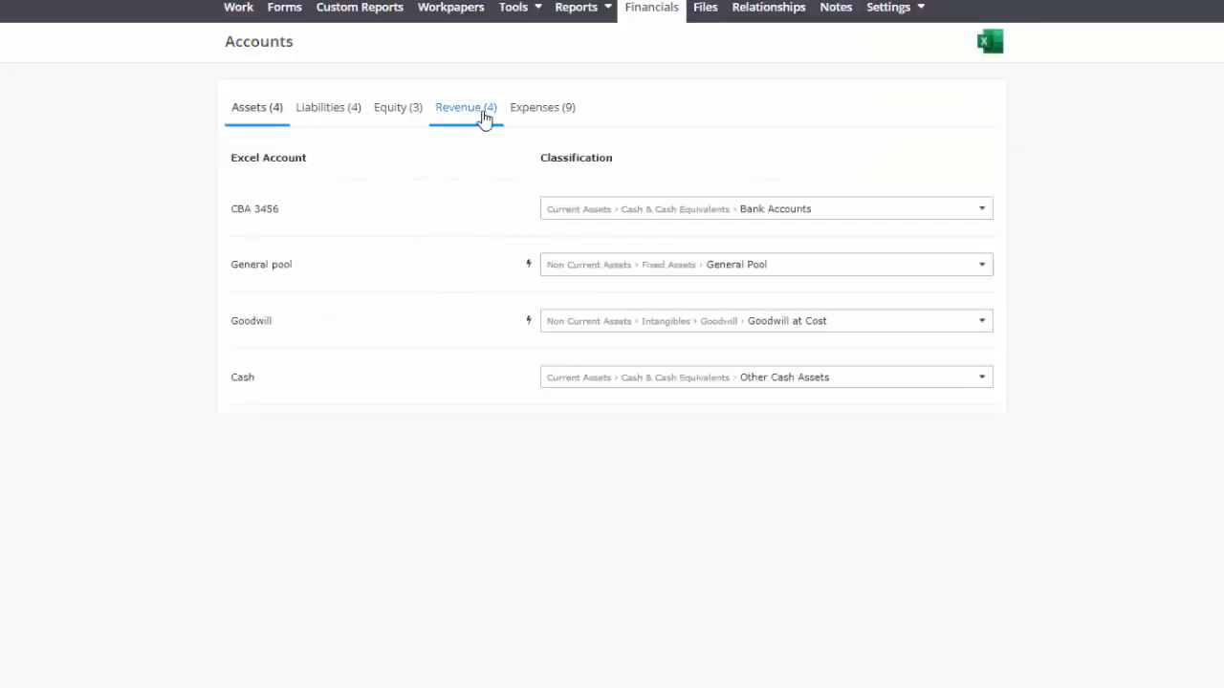
{"action": "left_click", "coordinate": [564, 115]}
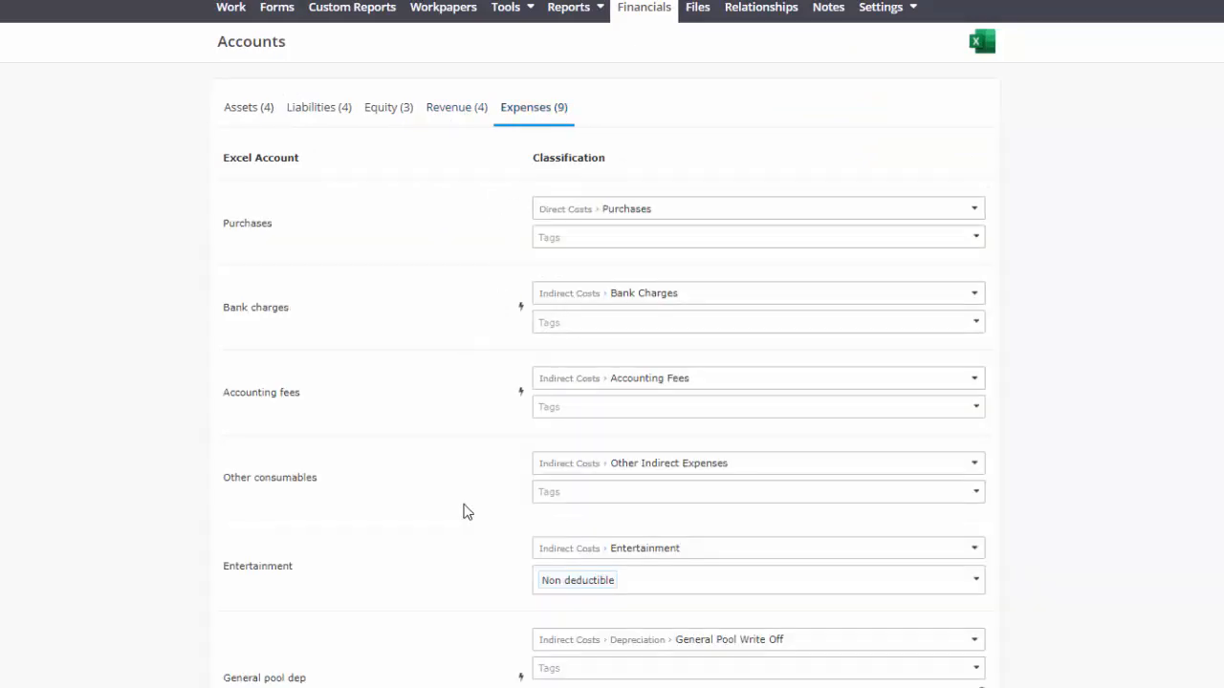
{"action": "scroll", "coordinate": [463, 513], "scroll_direction": "down", "scroll_amount": 3}
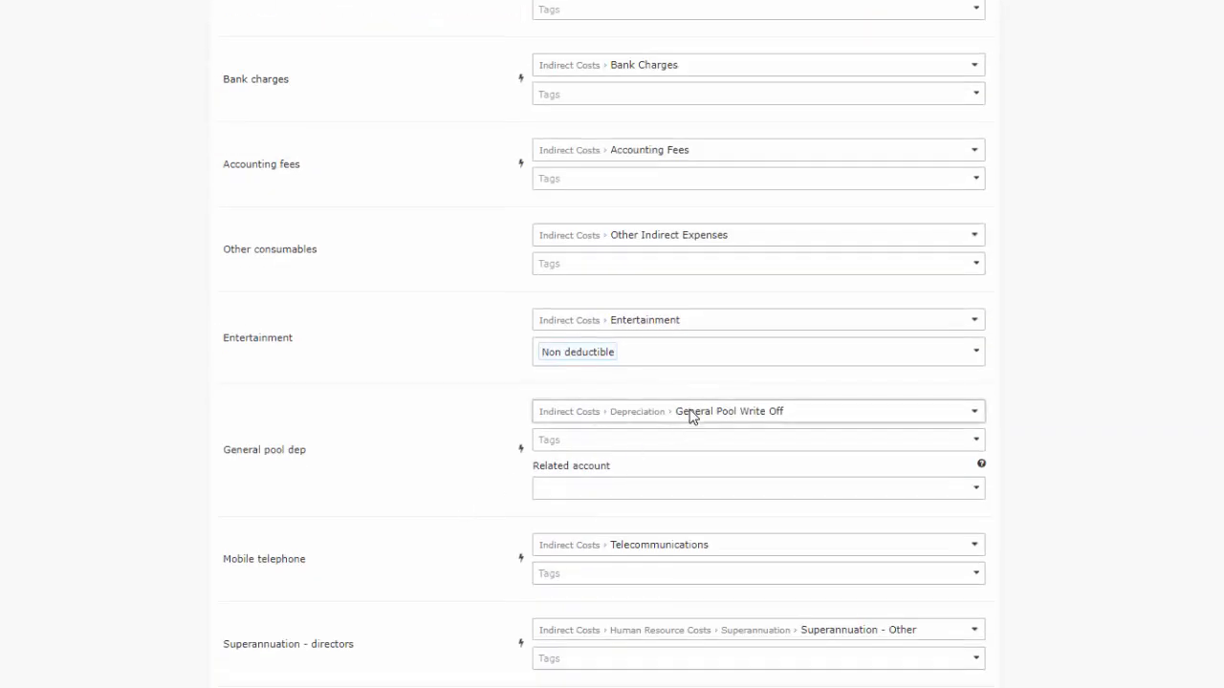
{"action": "scroll", "coordinate": [153, 325], "scroll_direction": "up", "scroll_amount": 3}
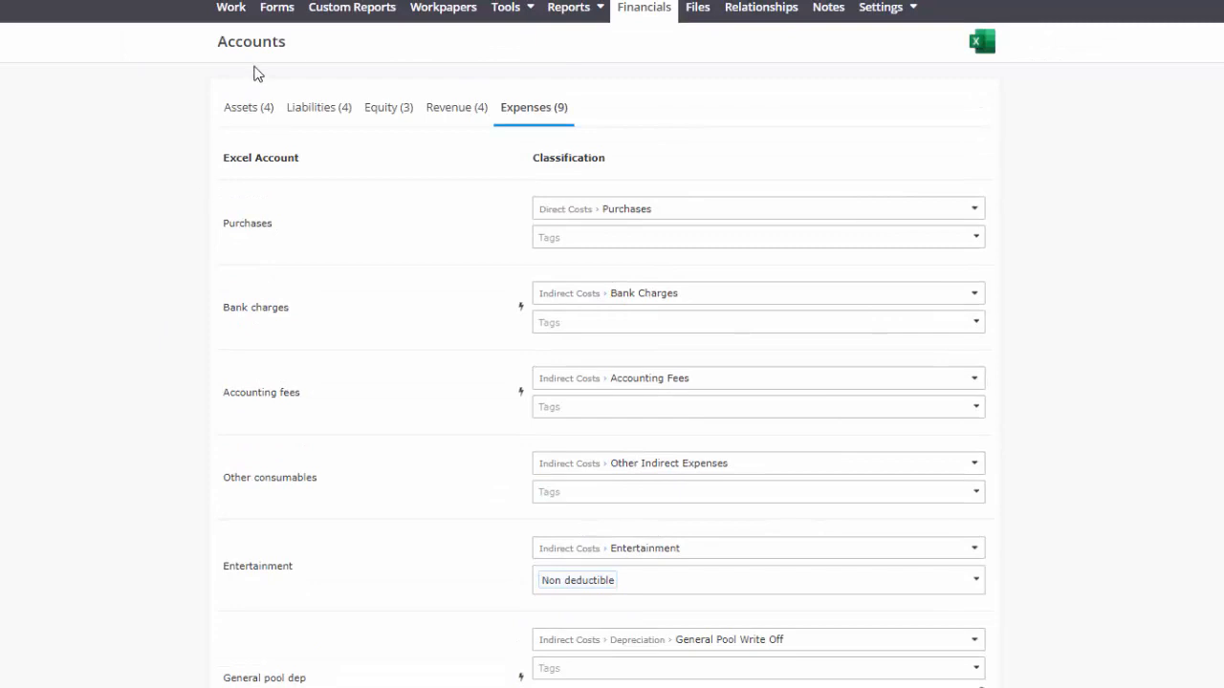
Open the CTR 2021 company tax return and examine the depreciation expenses in its profit or loss calculation
{"action": "left_click", "coordinate": [278, 12]}
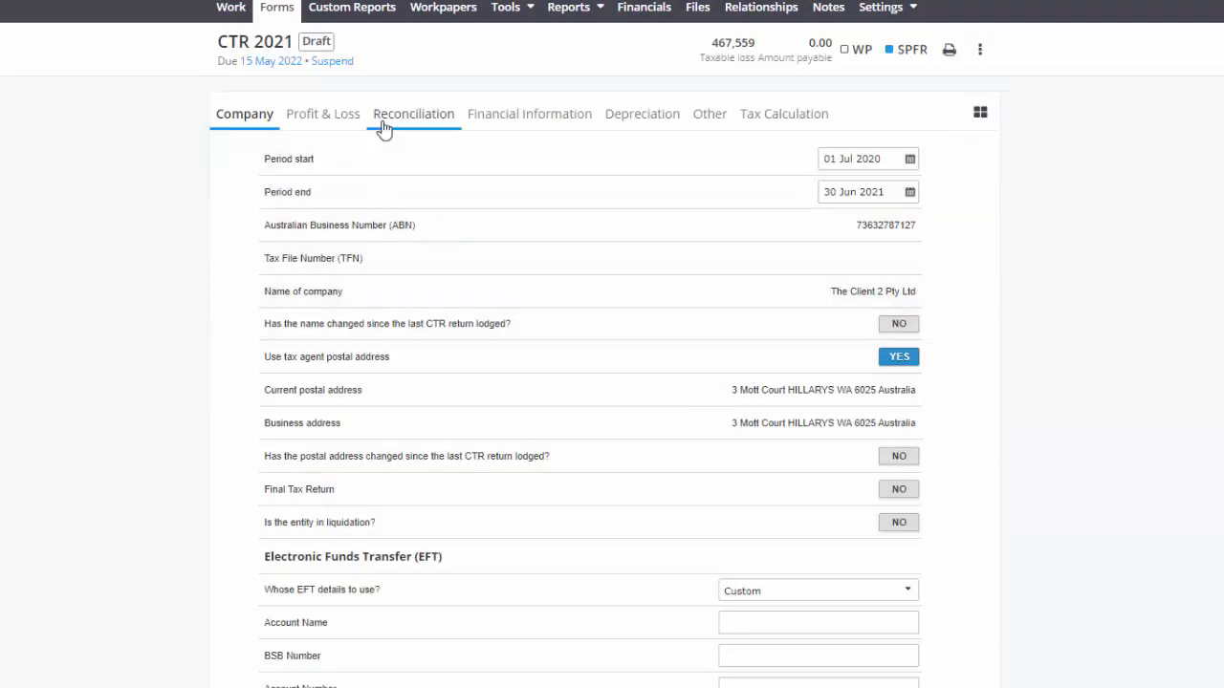
{"action": "left_click", "coordinate": [343, 128]}
{"action": "scroll", "coordinate": [282, 276], "scroll_direction": "down", "scroll_amount": 4}
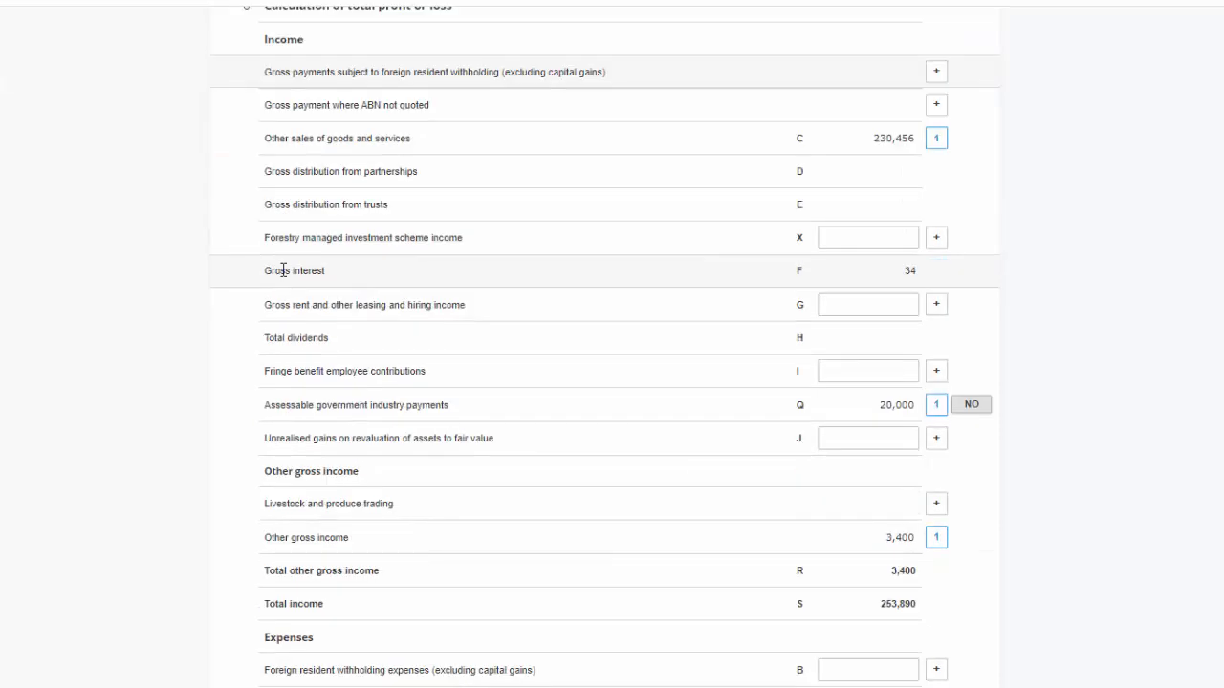
{"action": "scroll", "coordinate": [282, 277], "scroll_direction": "down", "scroll_amount": 6}
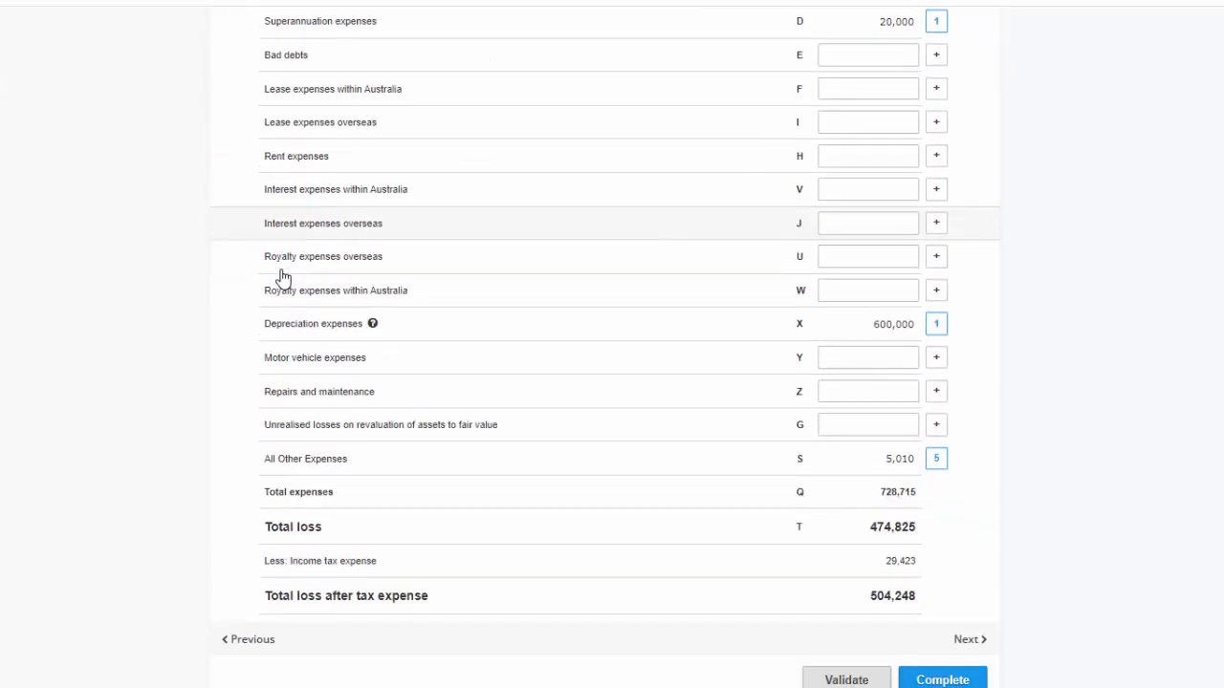
{"action": "left_click", "coordinate": [316, 328]}
{"action": "left_click", "coordinate": [373, 325]}
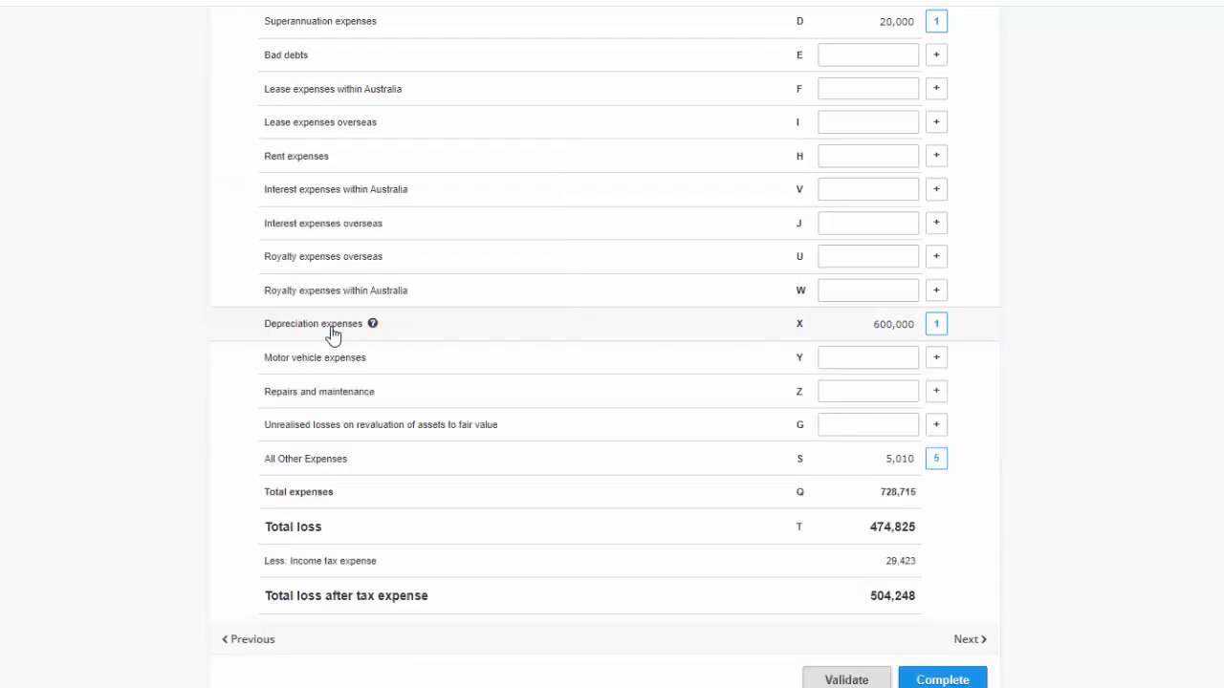
{"action": "mouse_move", "coordinate": [373, 325]}
{"action": "scroll", "coordinate": [161, 381], "scroll_direction": "up", "scroll_amount": 10}
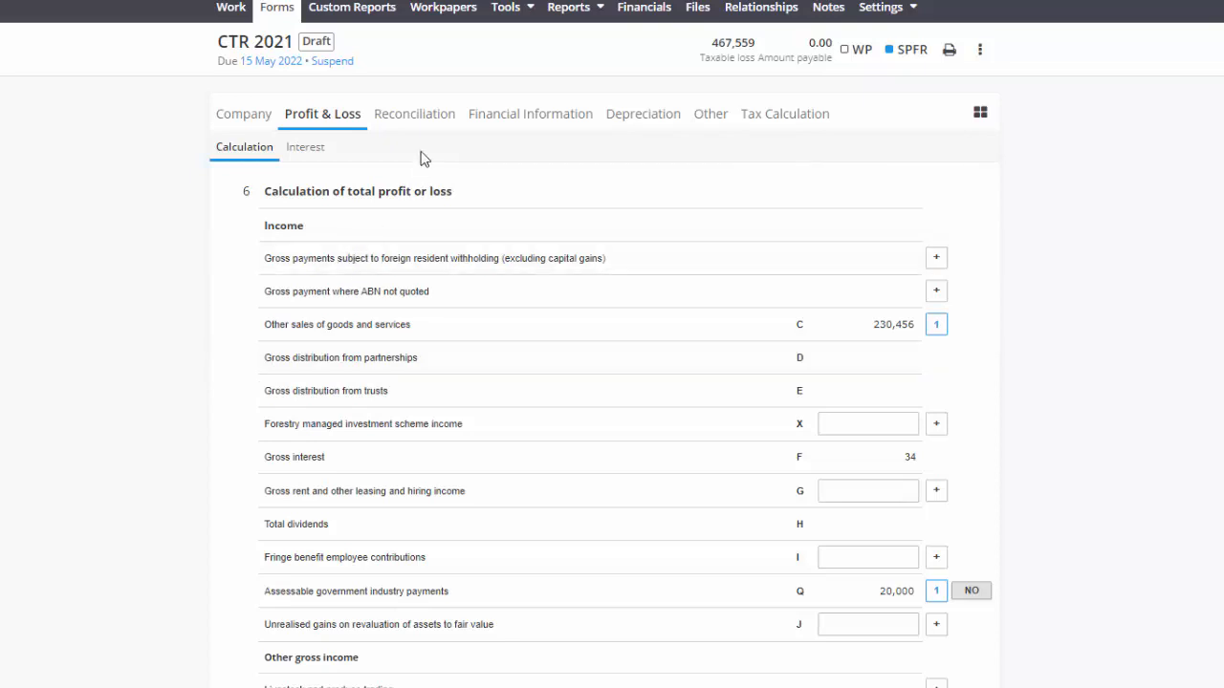
Examine the reconciliation to taxable income or loss, including the breakdown of non deductible expenses and the deductions for depreciating assets
{"action": "left_click", "coordinate": [442, 118]}
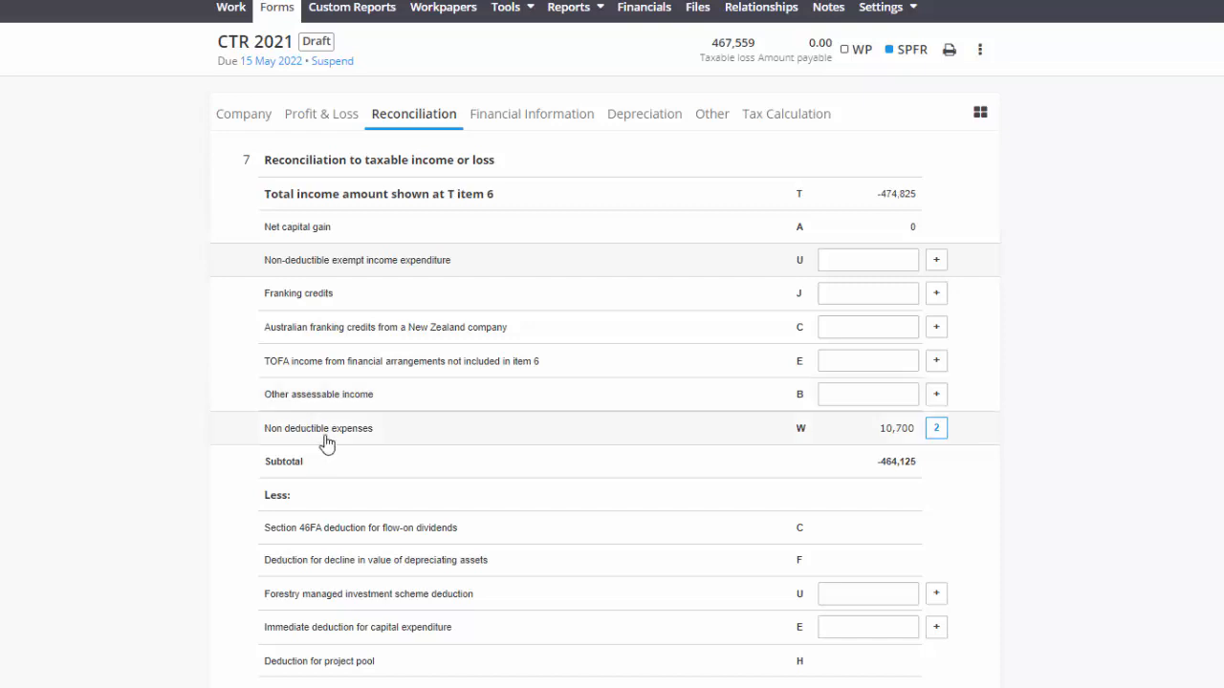
{"action": "left_click", "coordinate": [325, 438]}
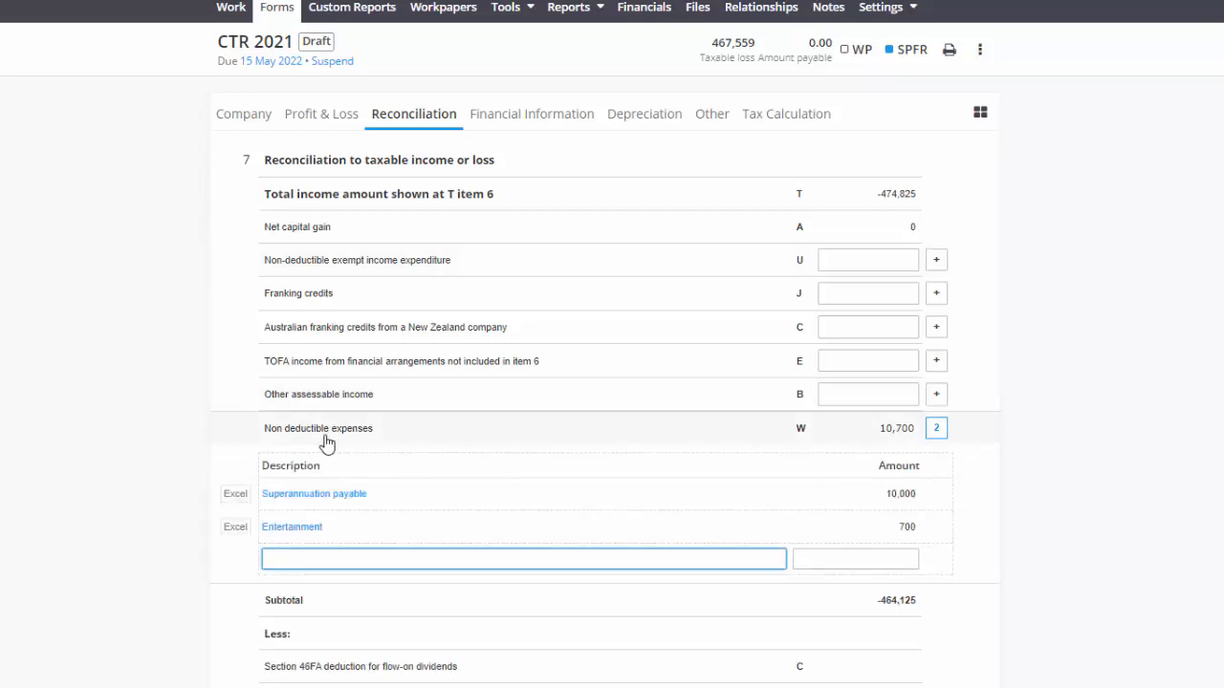
{"action": "left_click", "coordinate": [282, 428]}
{"action": "scroll", "coordinate": [194, 435], "scroll_direction": "down", "scroll_amount": 3}
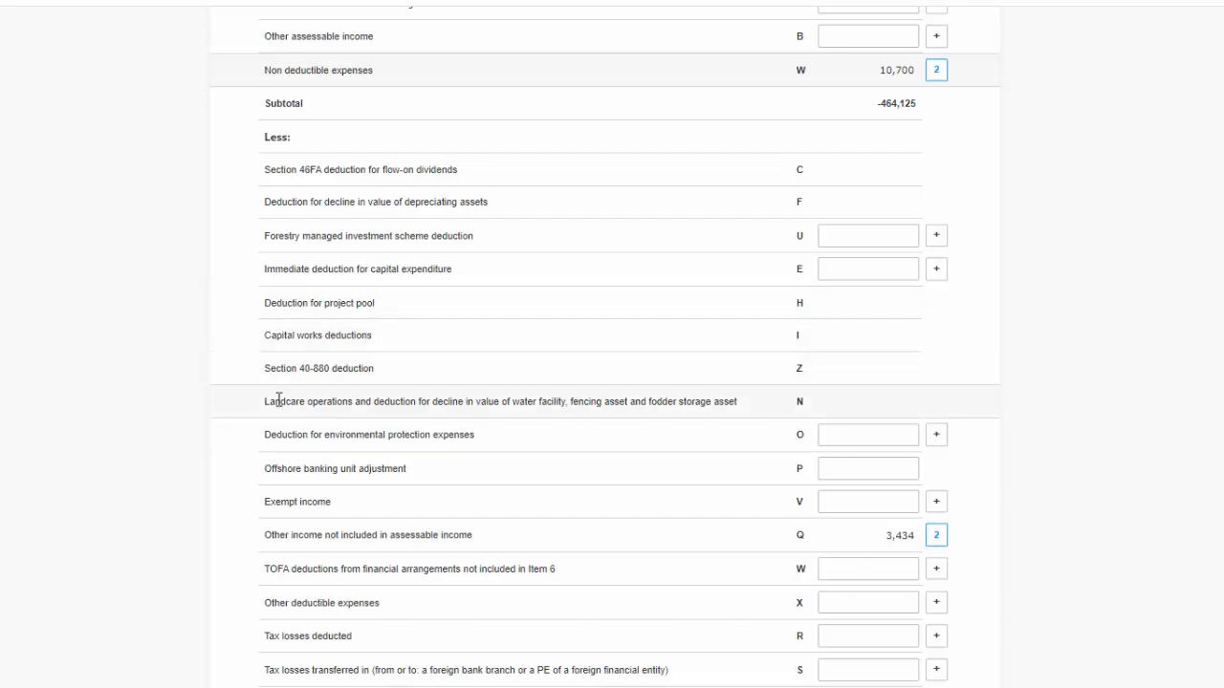
{"action": "scroll", "coordinate": [278, 395], "scroll_direction": "up", "scroll_amount": 4}
Compare the depreciation expenses at item 6 of the profit and loss with the item 7 reconciliation
{"action": "left_click", "coordinate": [316, 116]}
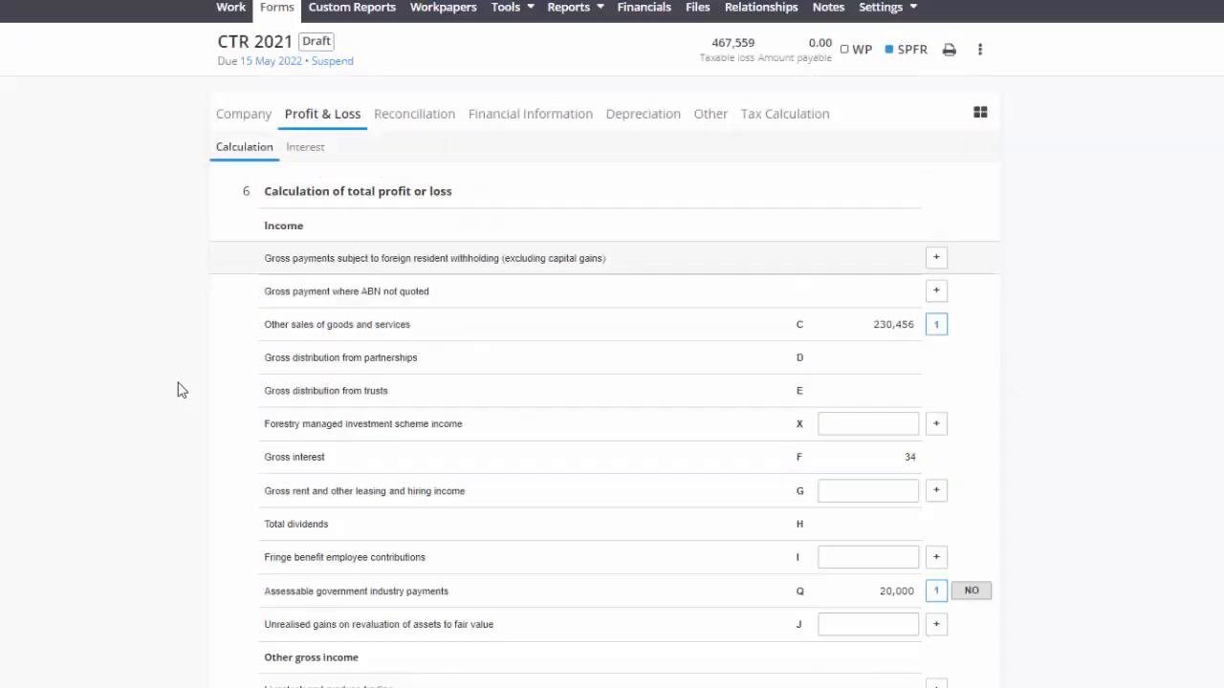
{"action": "scroll", "coordinate": [212, 470], "scroll_direction": "down", "scroll_amount": 7}
{"action": "scroll", "coordinate": [216, 470], "scroll_direction": "down", "scroll_amount": 2}
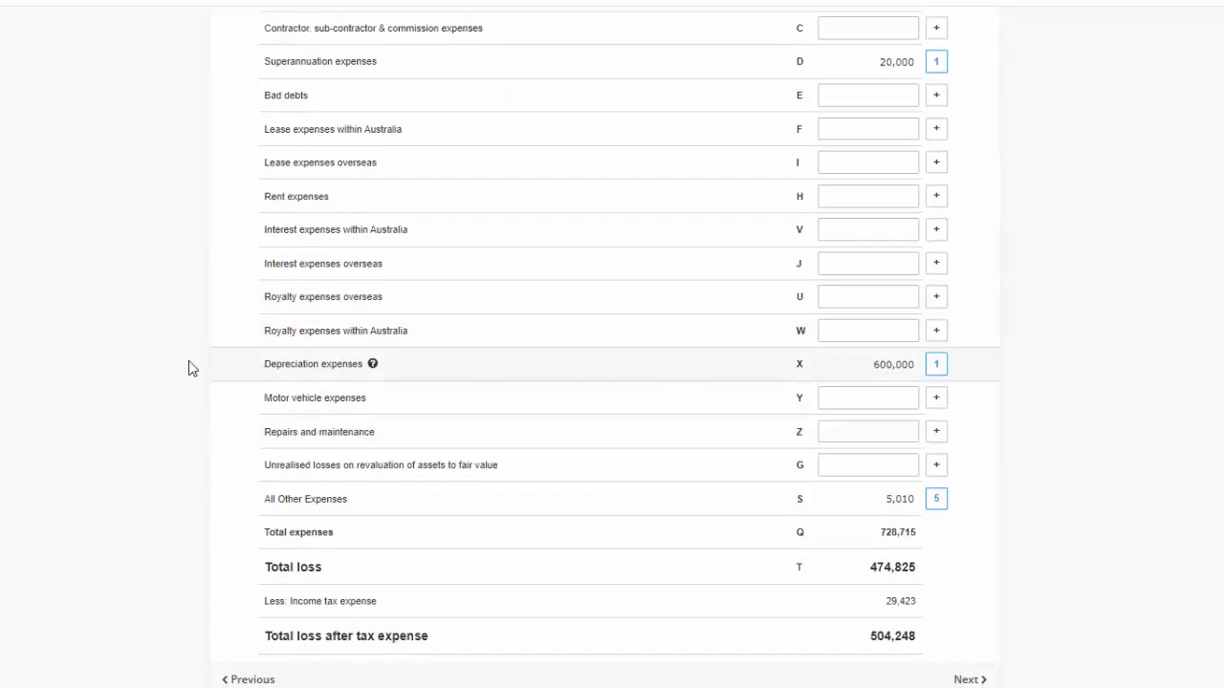
{"action": "scroll", "coordinate": [187, 399], "scroll_direction": "up", "scroll_amount": 10}
{"action": "left_click", "coordinate": [442, 119]}
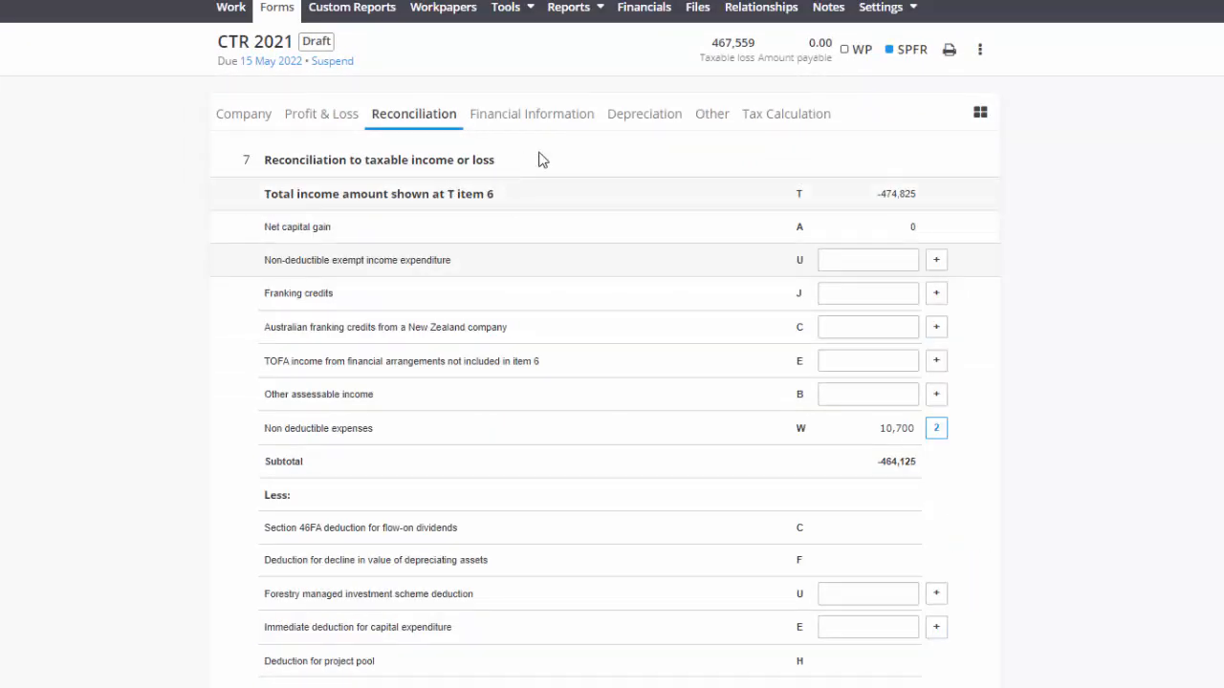
Under Capital allowances in the return's depreciation section, set the small business entity using simplified depreciation rules option to YES
{"action": "left_click", "coordinate": [631, 123]}
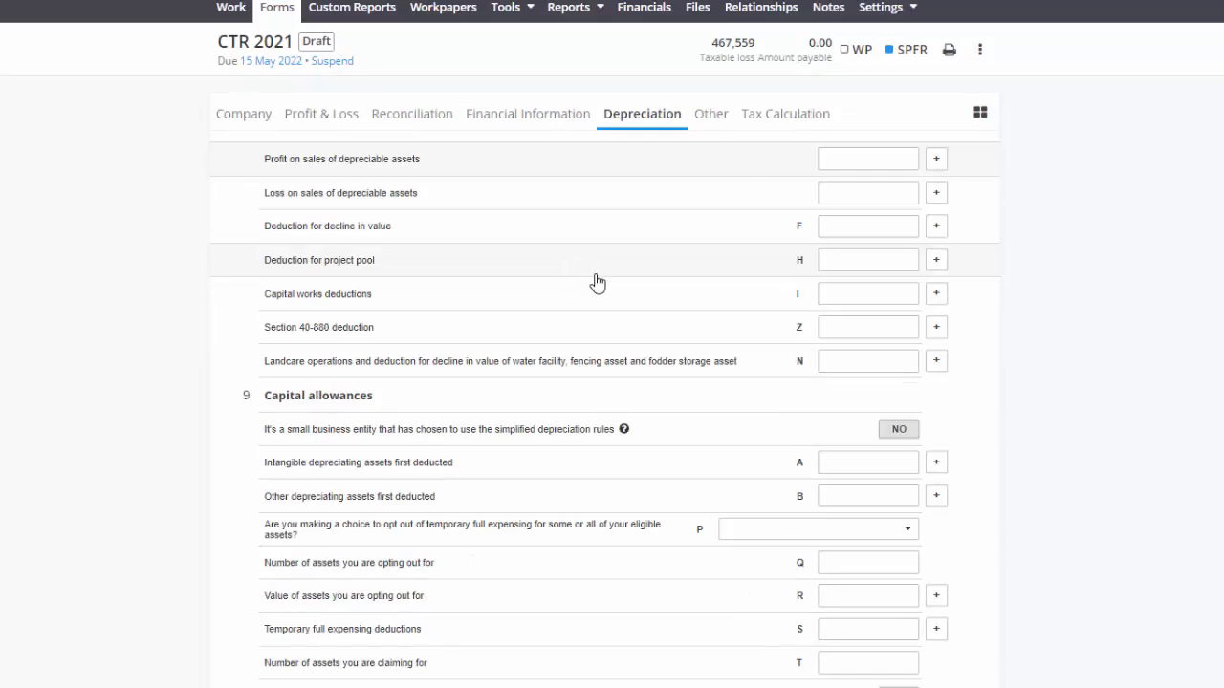
{"action": "scroll", "coordinate": [597, 282], "scroll_direction": "down", "scroll_amount": 2}
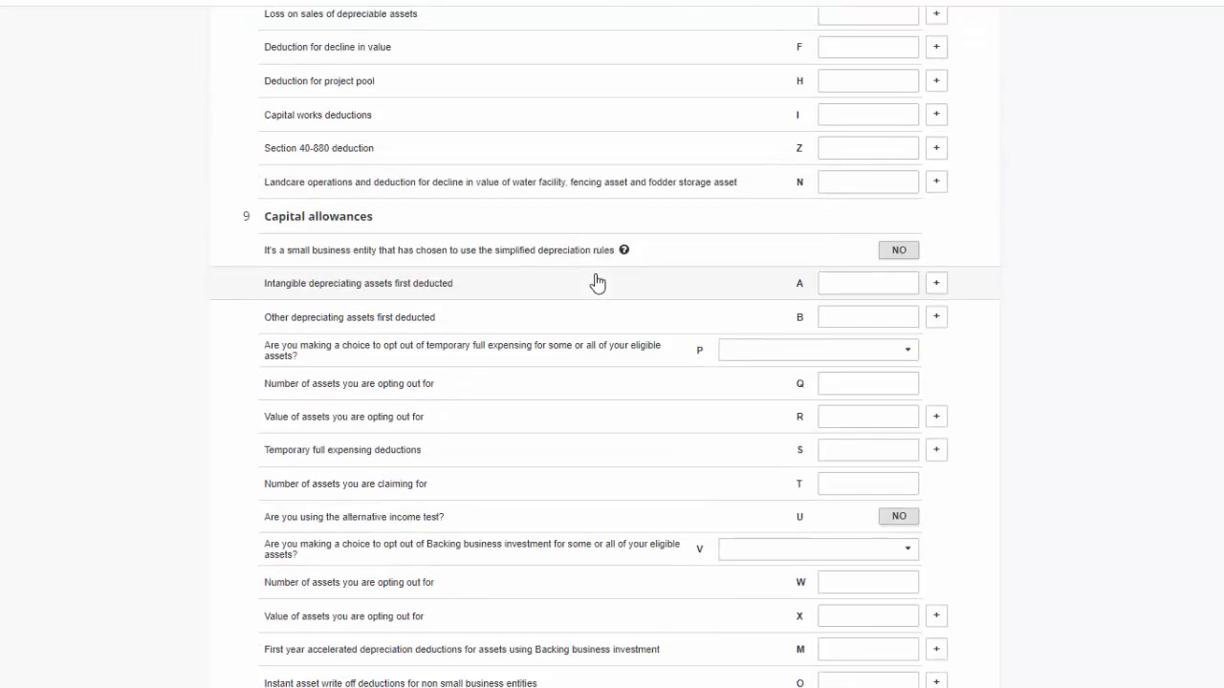
{"action": "scroll", "coordinate": [597, 282], "scroll_direction": "down", "scroll_amount": 4}
{"action": "scroll", "coordinate": [487, 303], "scroll_direction": "up", "scroll_amount": 4}
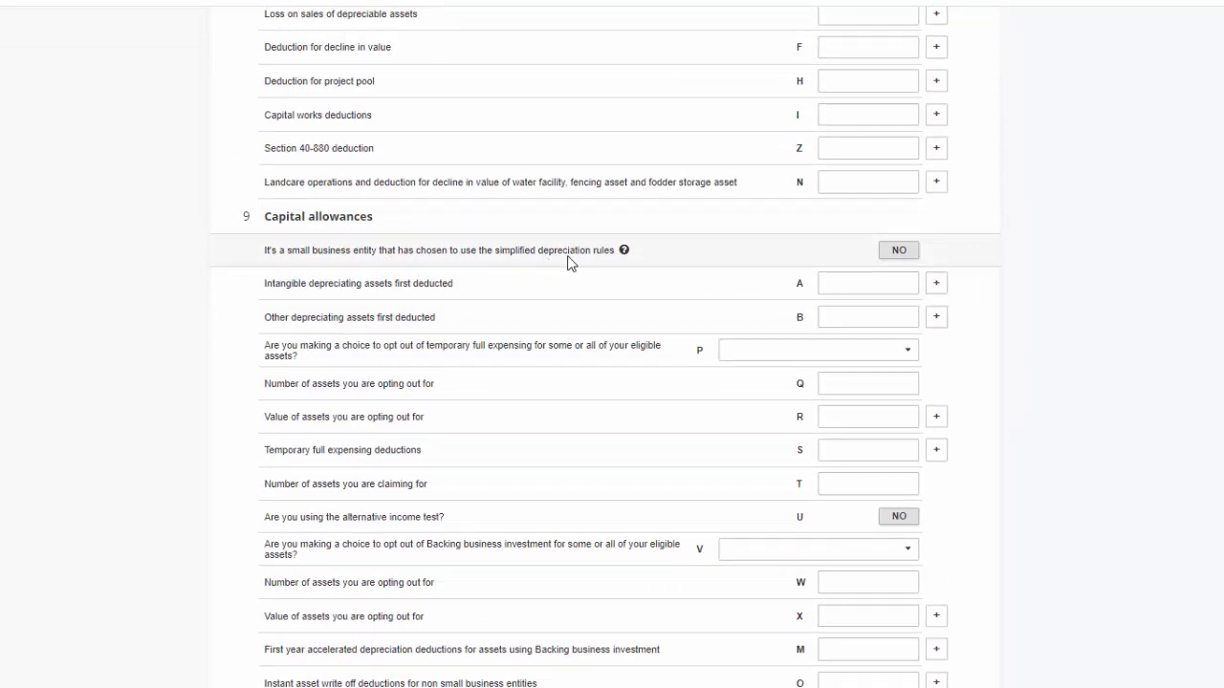
{"action": "left_click", "coordinate": [889, 249]}
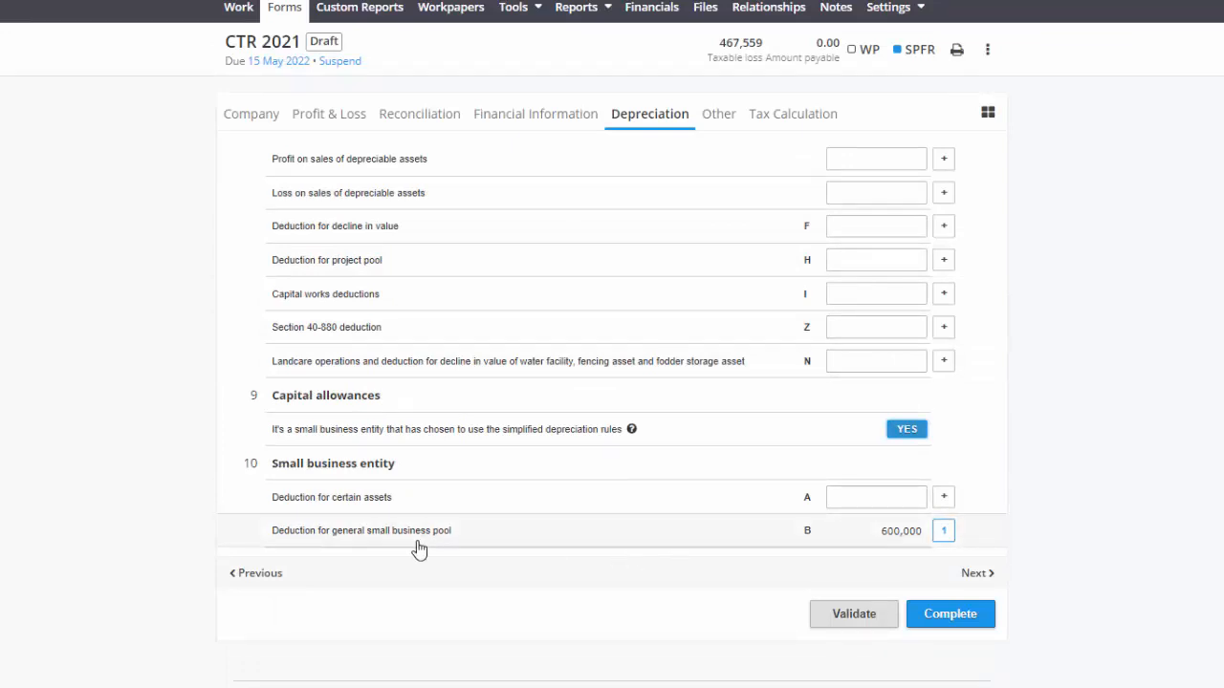
{"action": "mouse_move", "coordinate": [389, 544]}
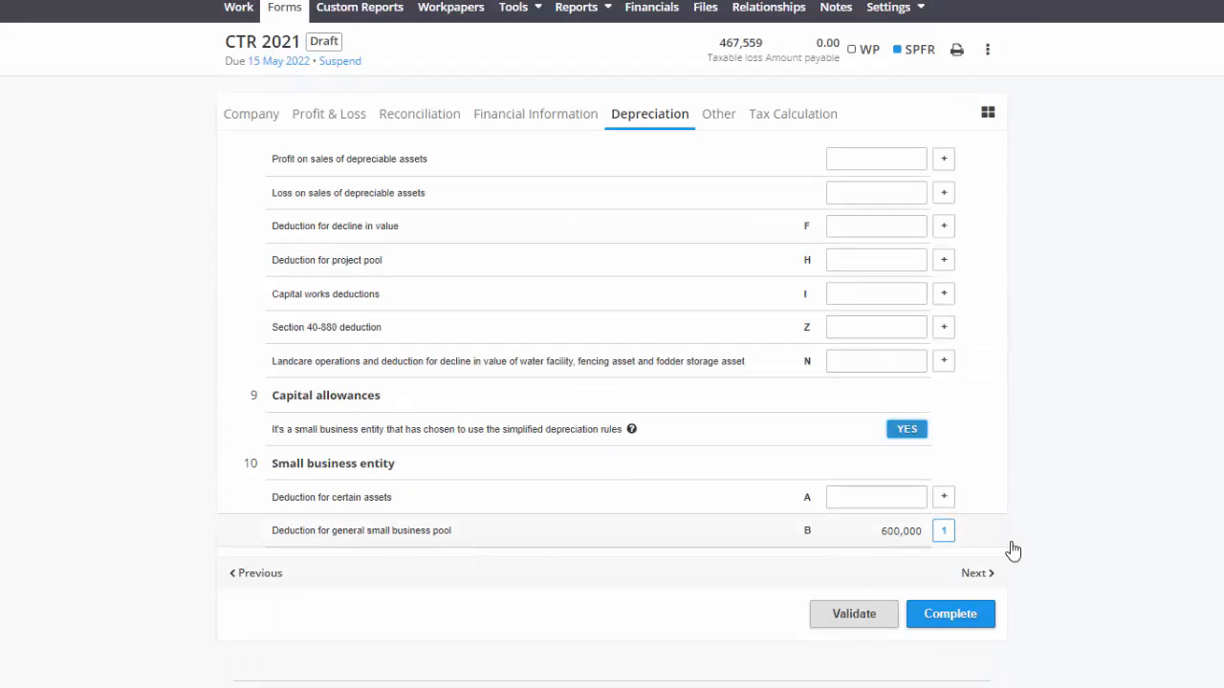